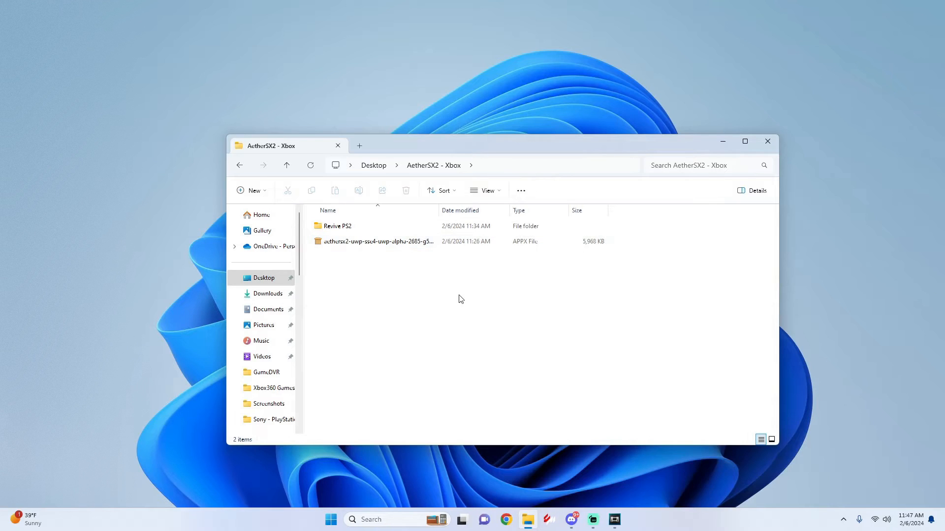
Open the PS2 FILES folder inside the Revive PS2 folder to examine the premade USB files
double_click(332, 227)
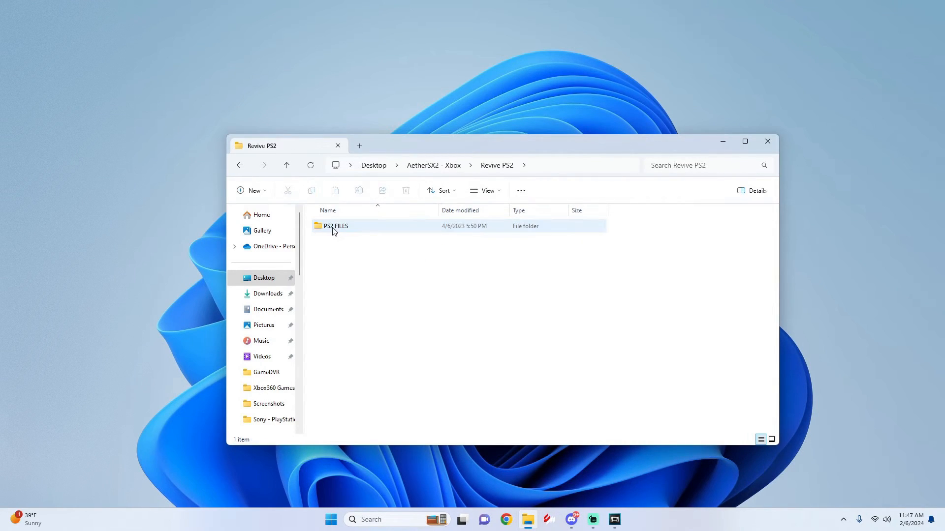
double_click(334, 229)
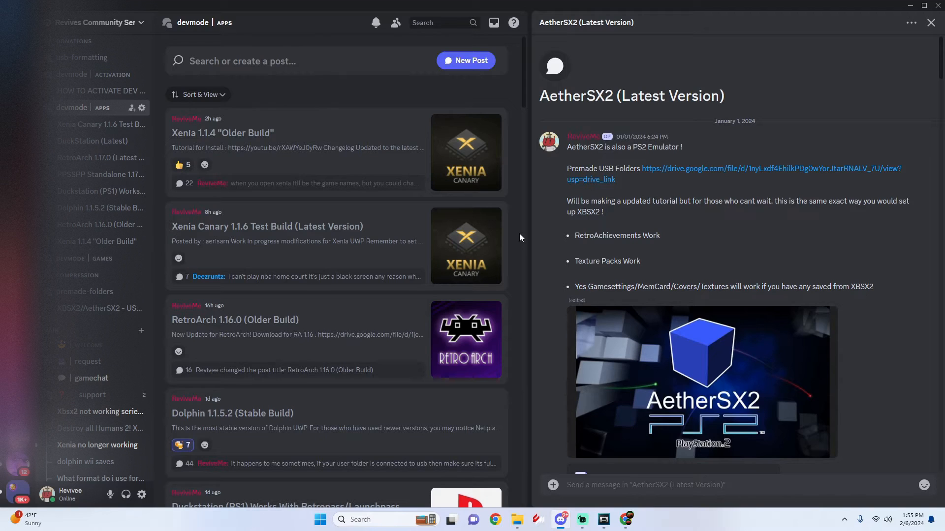
mouse_move(72, 114)
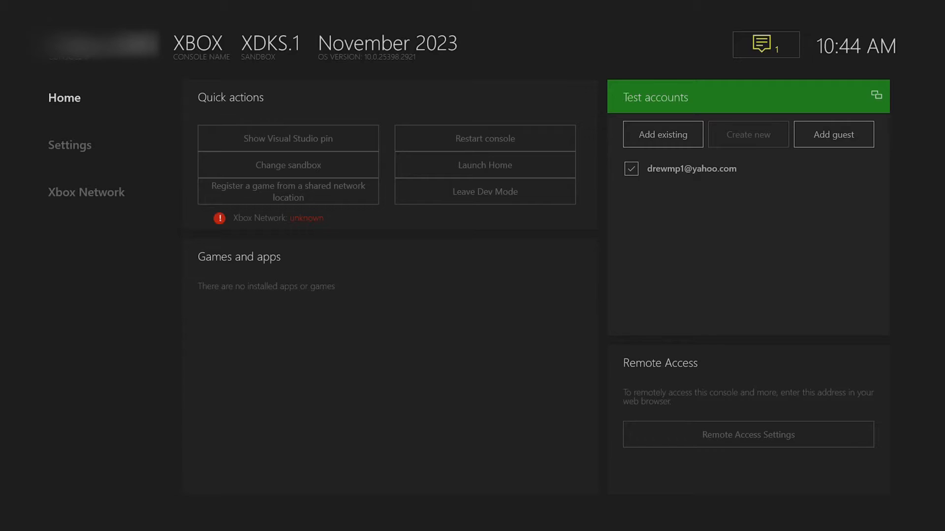
Open the console's Remote Access settings and go to the authentication options for the Xbox Device Portal
key("Down")
key("Down")
key("Down")
key("Down")
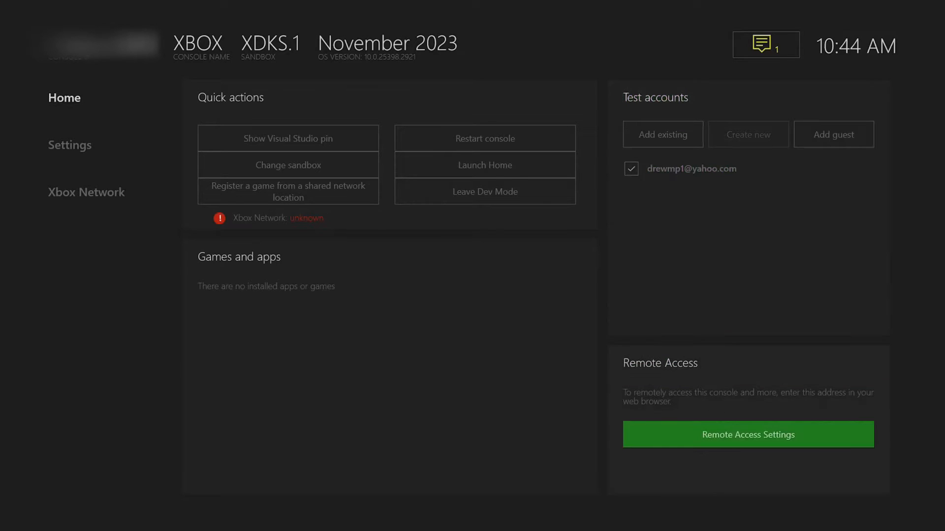
key("Return")
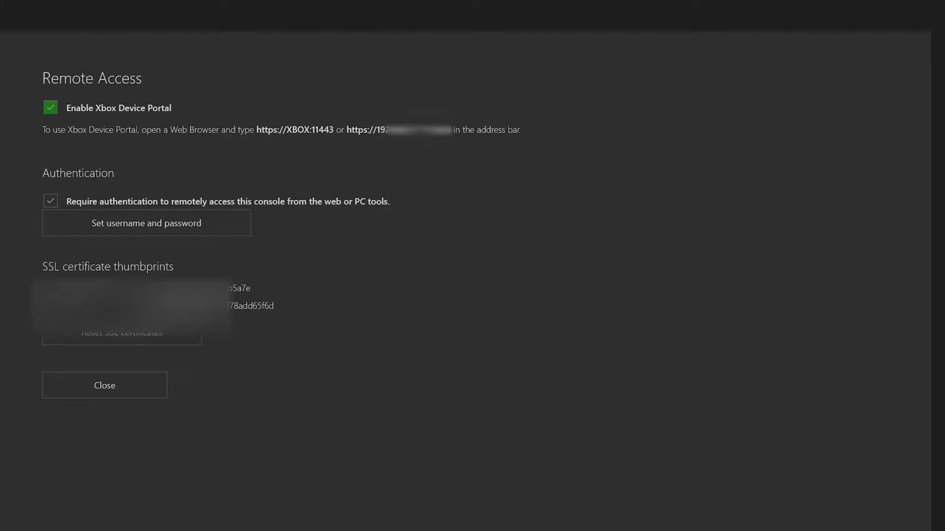
key("Down")
key("Return")
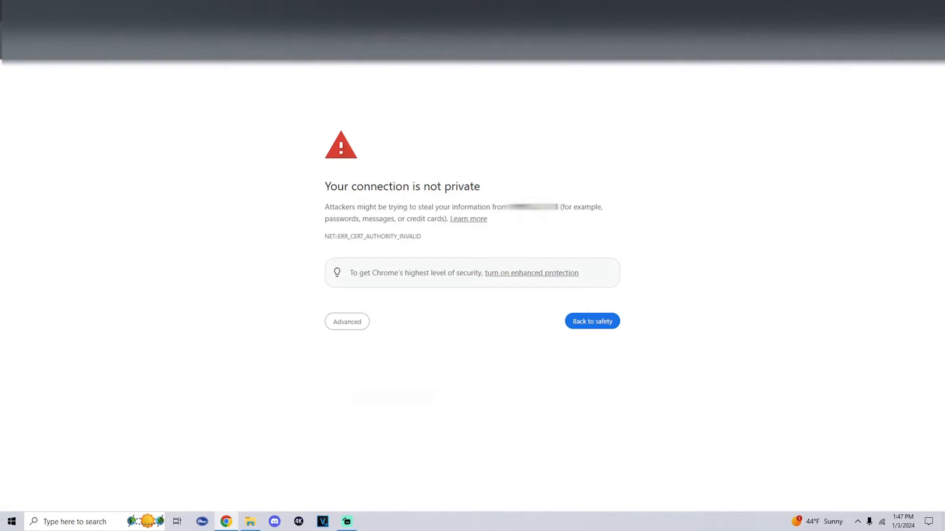
Proceed past the browser's certificate warning to the Xbox Device Portal
left_click(337, 328)
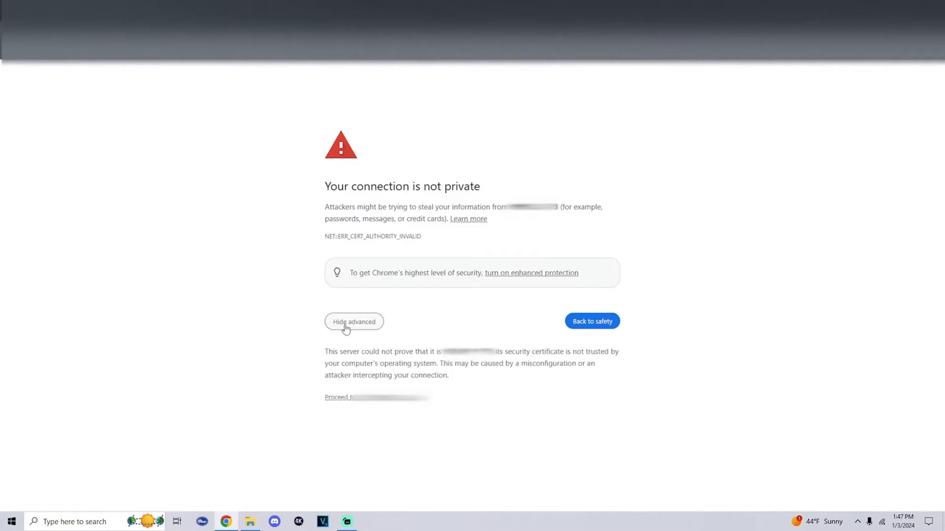
left_click(376, 400)
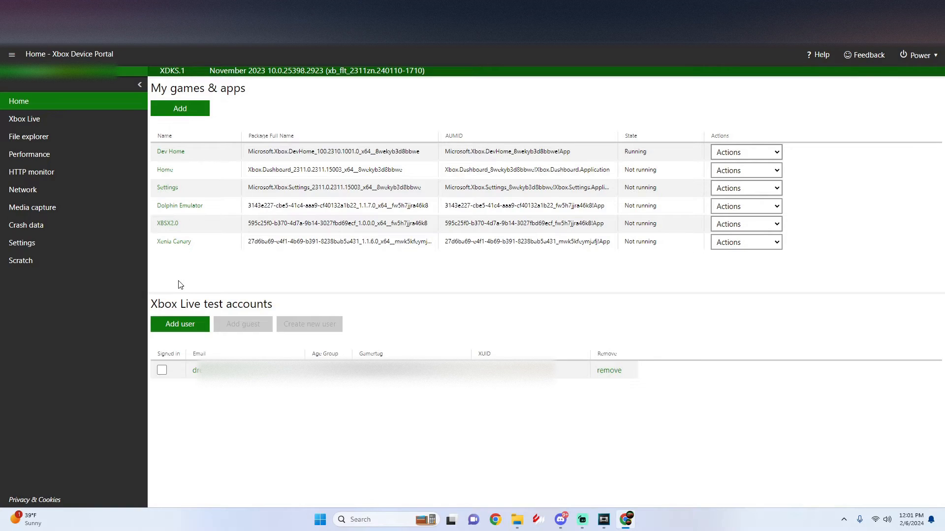
Install the package aethersx2-uwp-sse4-uwp-alpha-2685-g51e4a1687.appx on the console without any dependency files
left_click(178, 112)
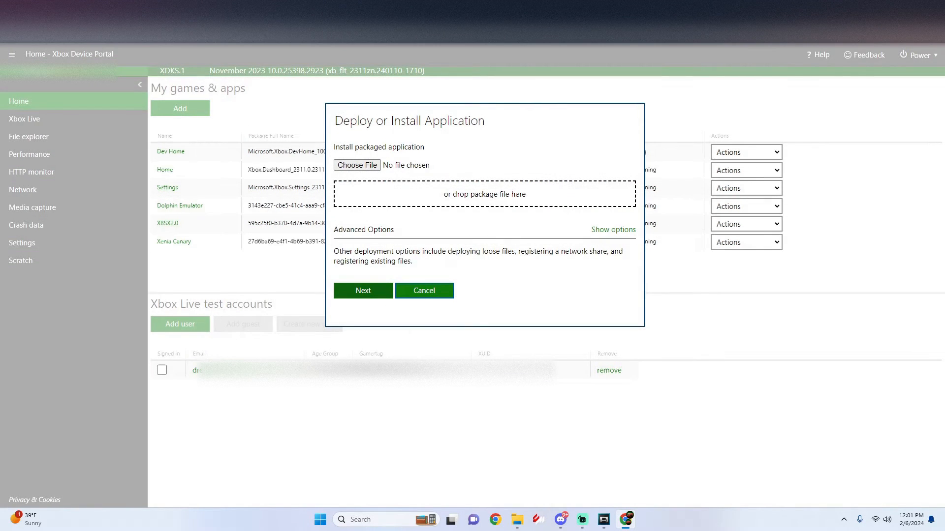
left_click(517, 520)
left_click_drag(481, 96, 669, 263)
left_click(561, 359)
left_click_drag(561, 363, 393, 194)
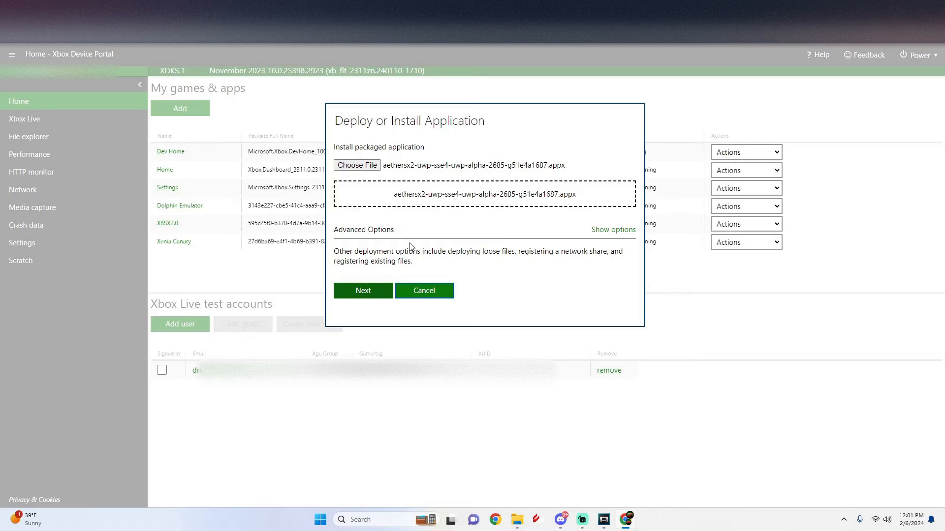
left_click(374, 292)
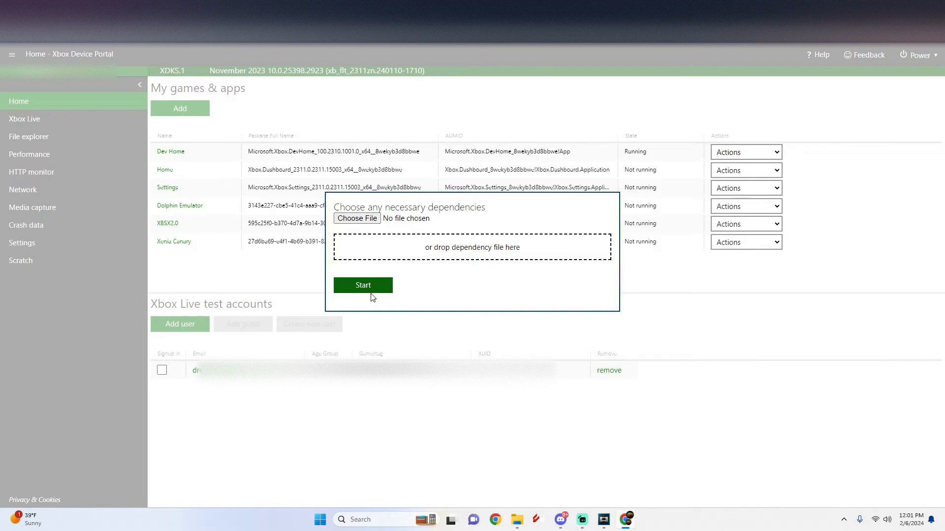
left_click(371, 291)
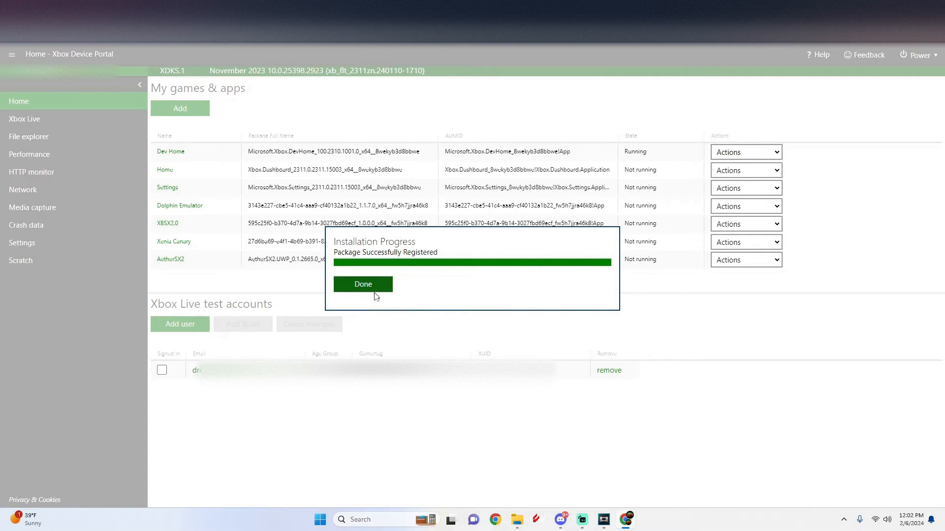
left_click(374, 290)
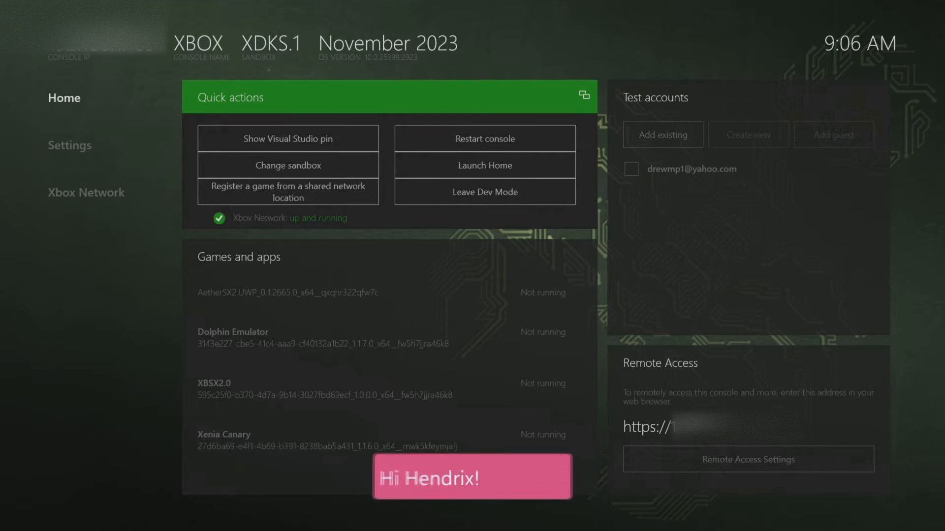
Set the app type of the AetherSX2 entry to Game in its app details
key("Down")
key("Down")
key("Down")
key("Down")
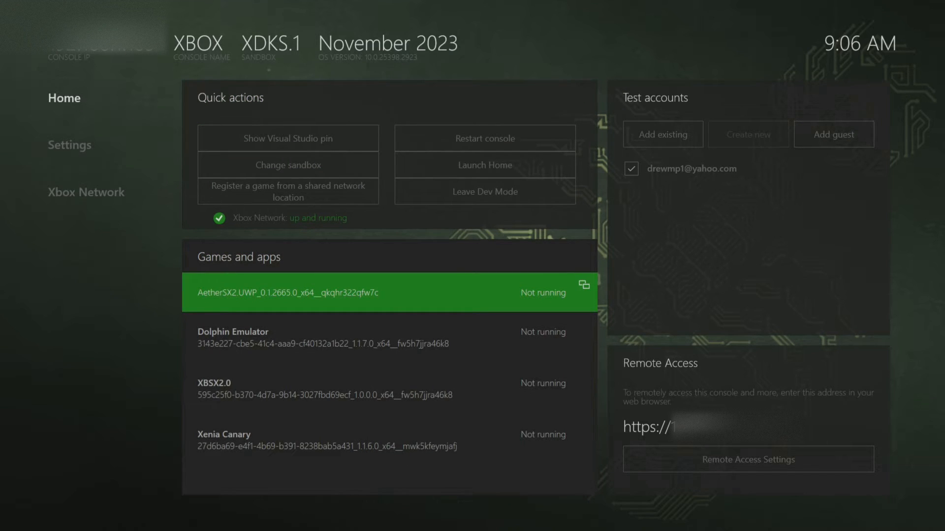
key("Return")
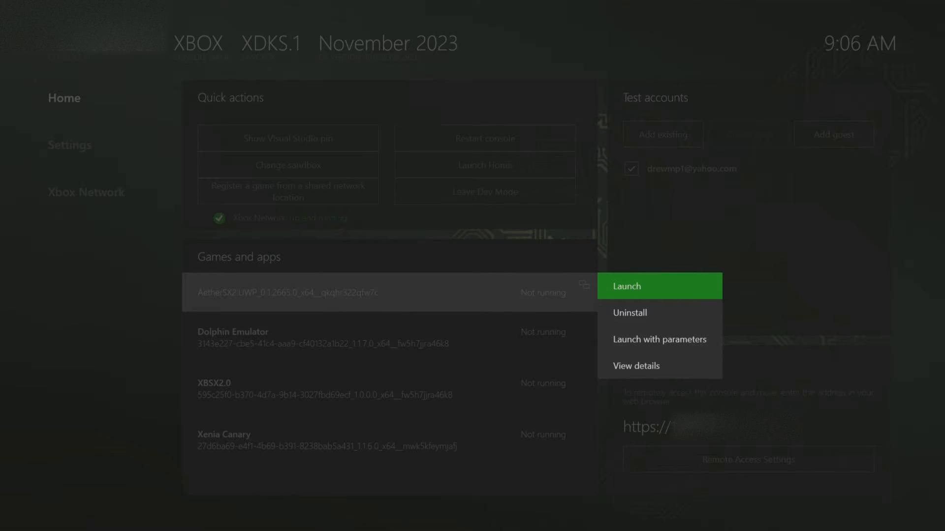
key("Down")
key("Down")
key("Down")
key("Return")
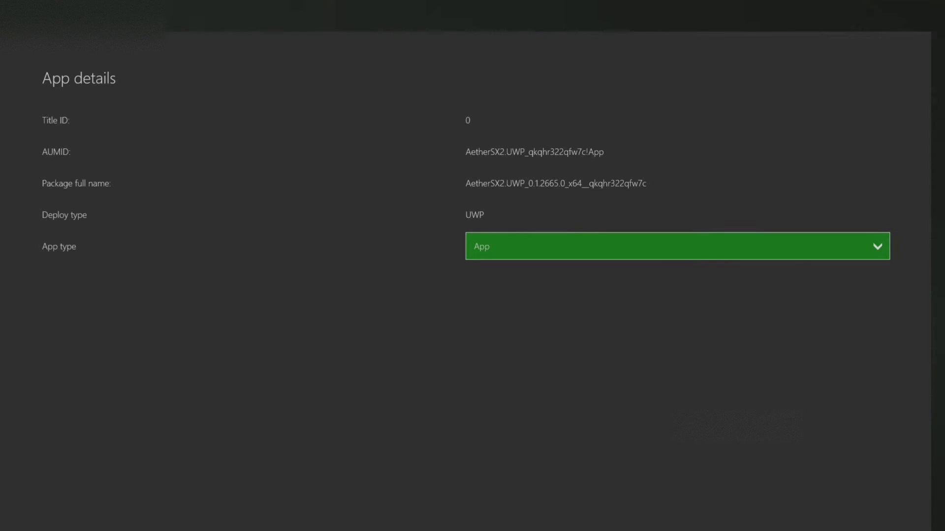
key("Return")
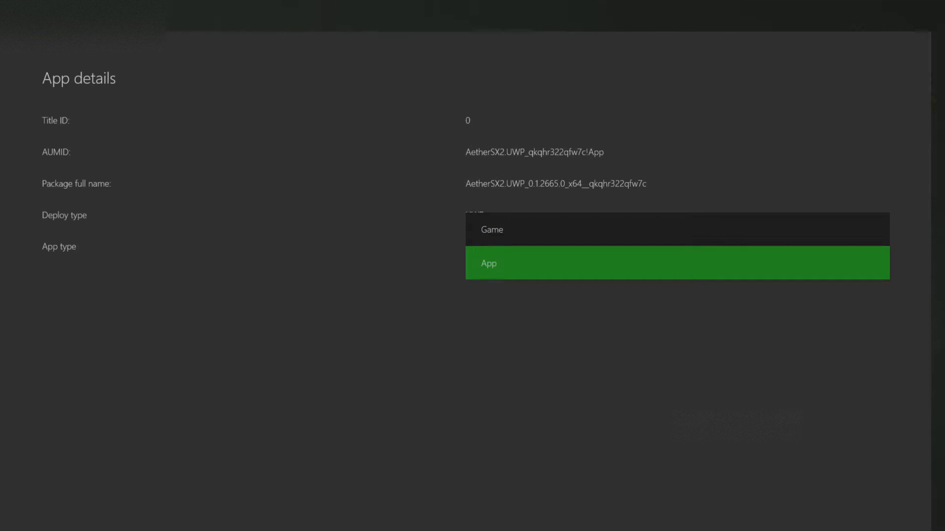
key("Up")
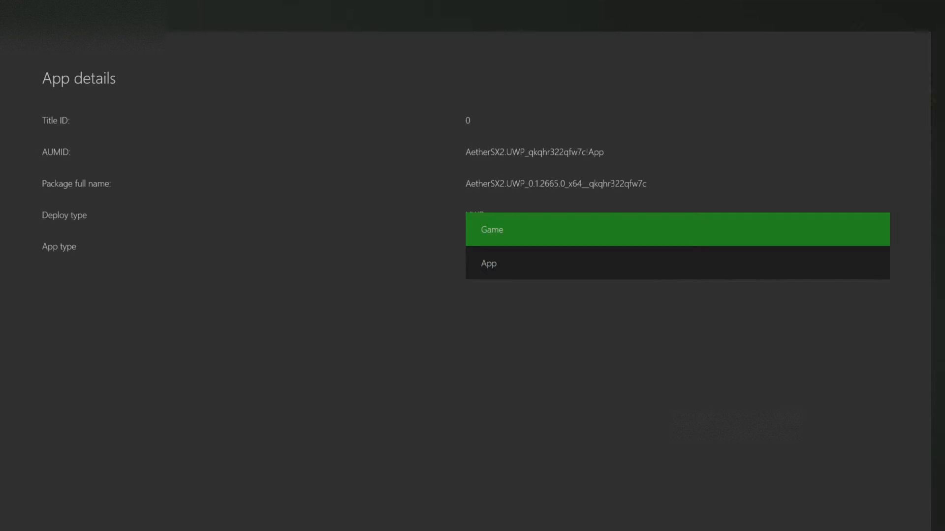
key("Return")
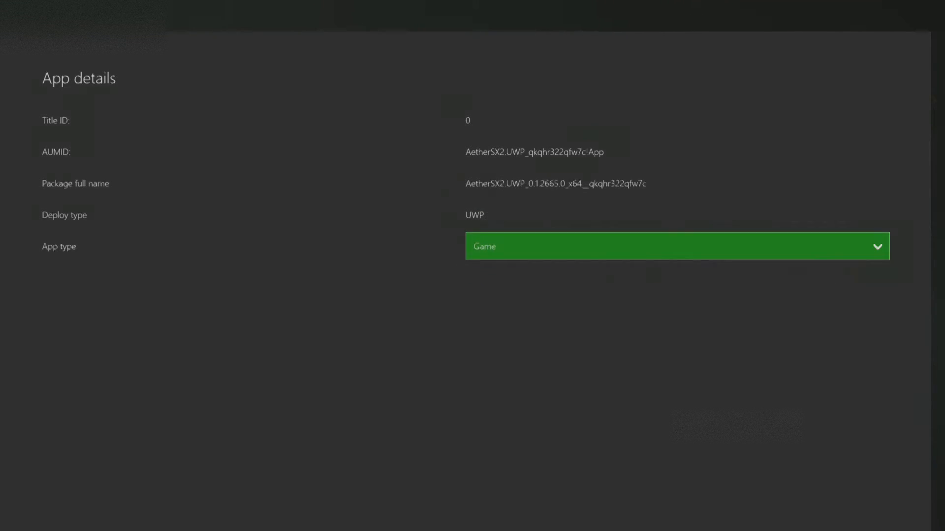
key("Escape")
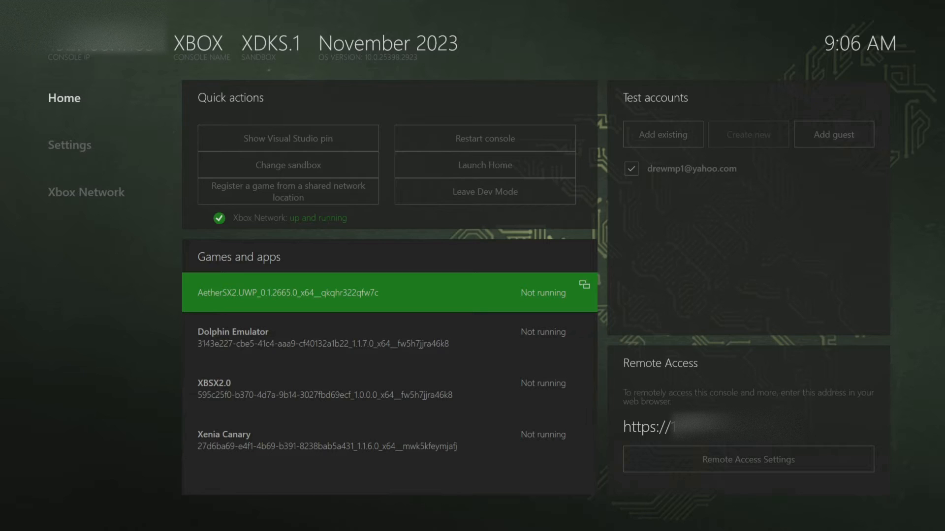
Launch AetherSX2 on the console and open its Game List settings
key("Return")
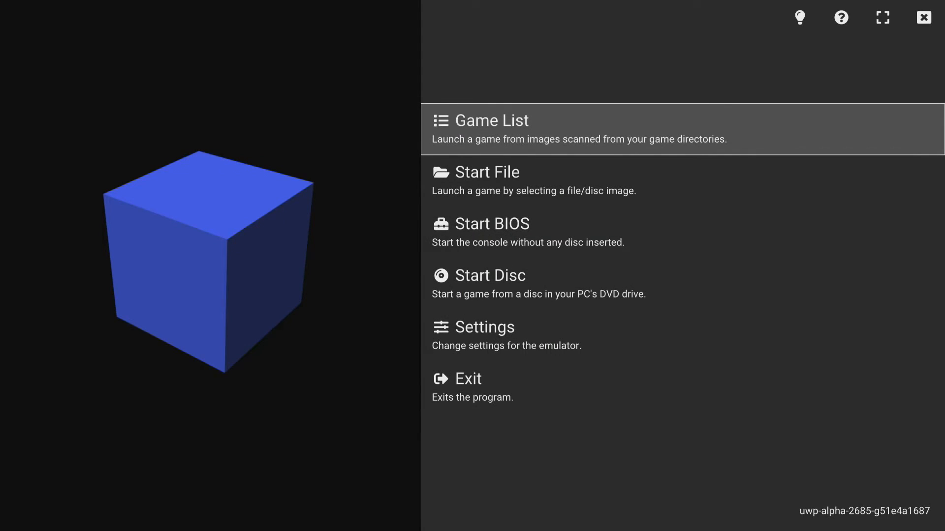
key("Return")
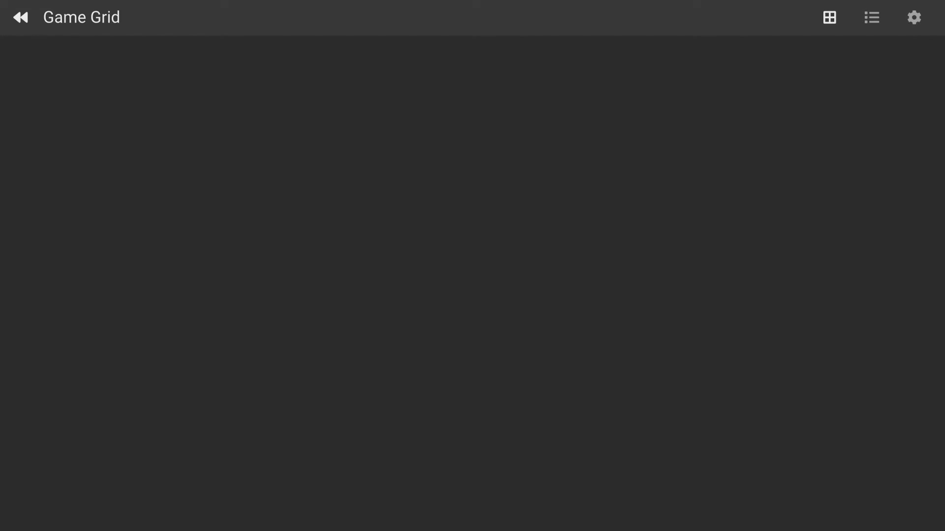
key("Right")
key("Right")
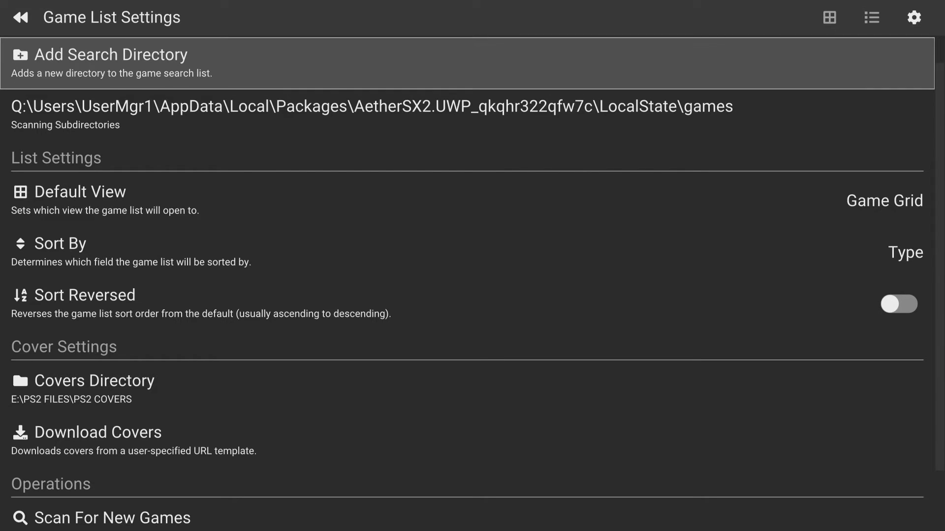
Start adding a game search directory and browse to the root of the E:\ drive
key("Return")
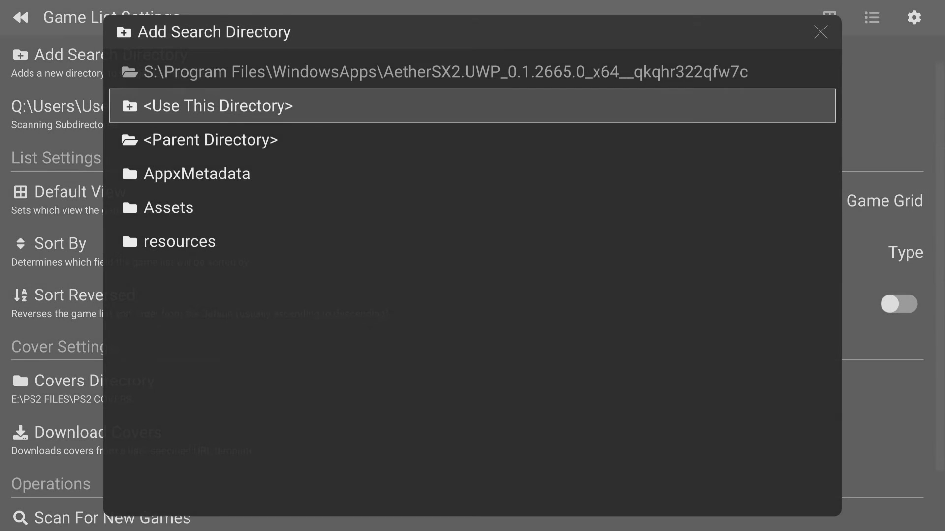
key("Down")
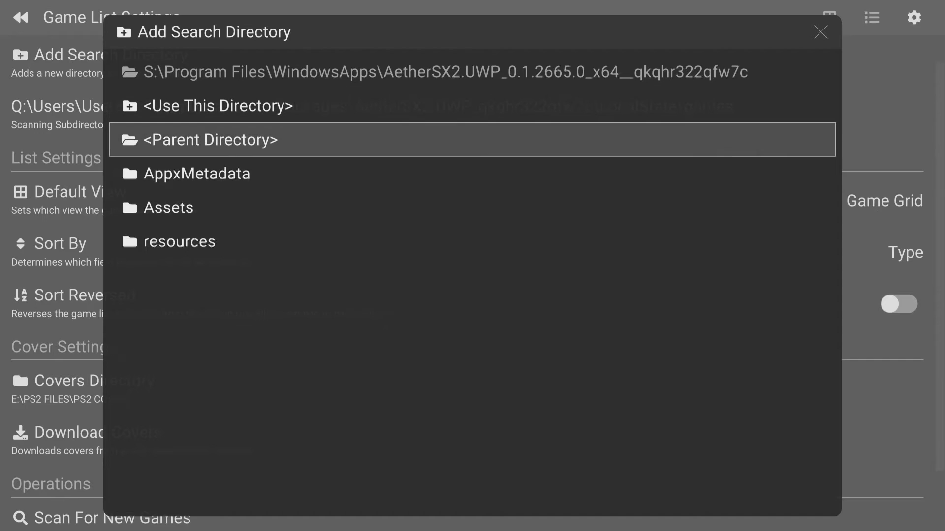
key("Return")
key("Return")
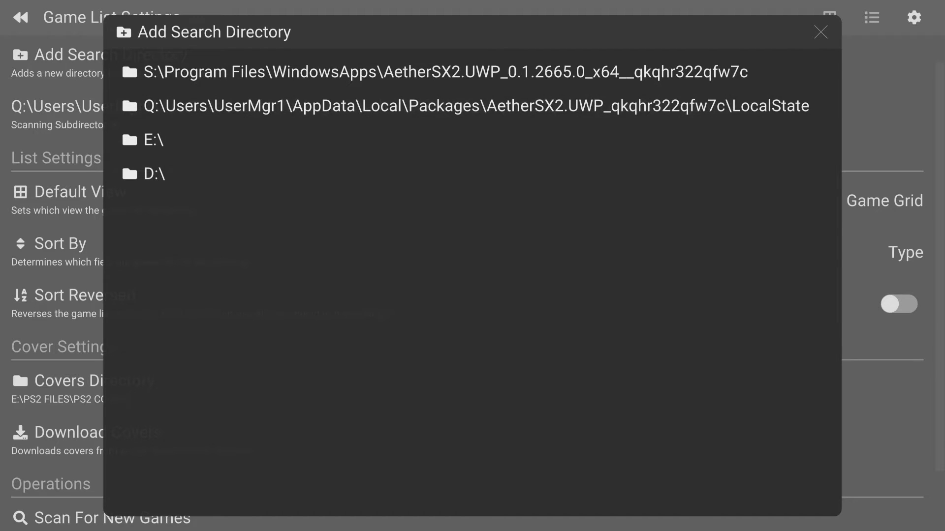
key("Up")
key("Up")
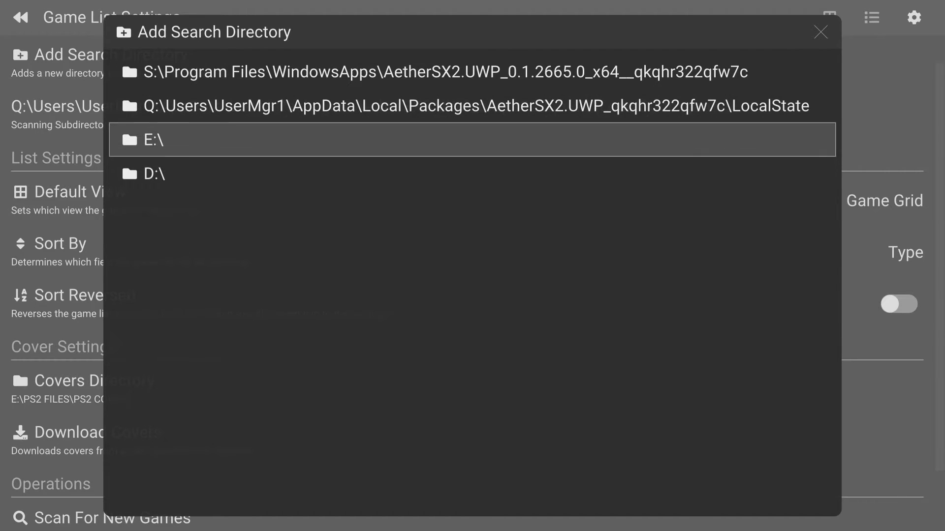
key("Return")
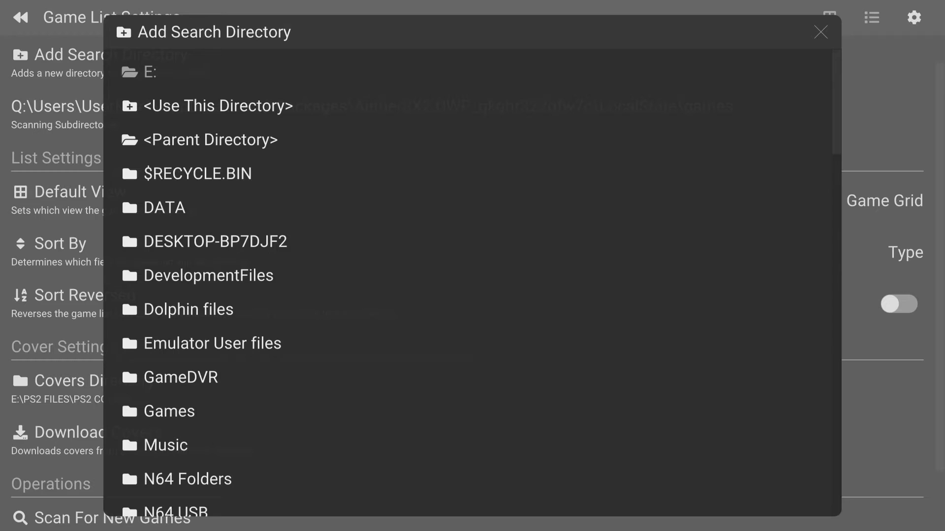
Add E:\Games\Sony - PlayStation 2 as a game search directory and return to the main menu
key("Down")
key("Down")
key("Down")
key("Down")
key("Down")
key("Down")
key("Down")
key("Down")
key("Down")
key("Return")
key("Down")
key("Down")
key("Down")
key("Down")
key("Down")
key("Down")
key("Down")
key("Down")
key("Down")
key("Down")
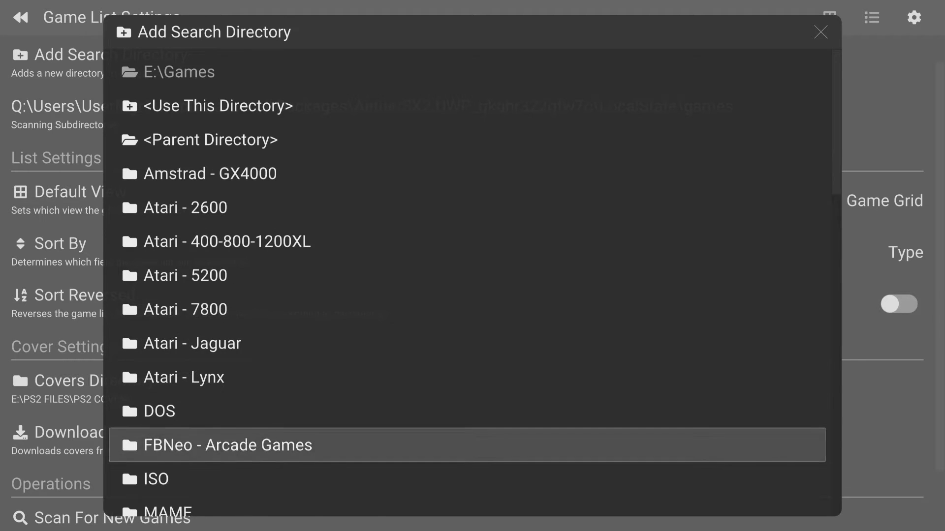
key("Down")
key("Down")
key("Down")
key("Down")
key("Down")
key("Down")
key("Down")
key("Down")
key("Down")
key("Down")
key("Down")
key("Down")
key("Down")
key("Down")
key("Down")
key("Down")
key("Down")
key("Down")
key("Down")
key("Down")
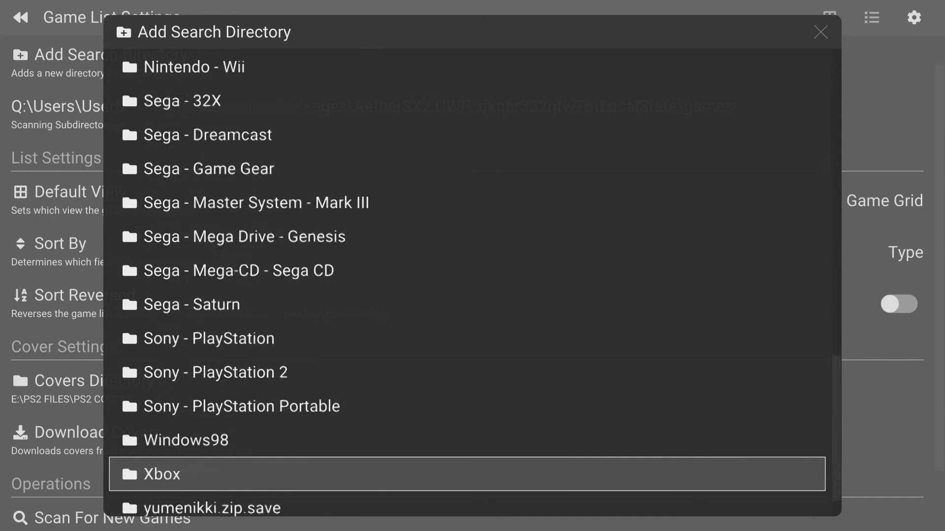
key("Up")
key("Up")
key("Up")
key("Up")
key("Up")
key("Return")
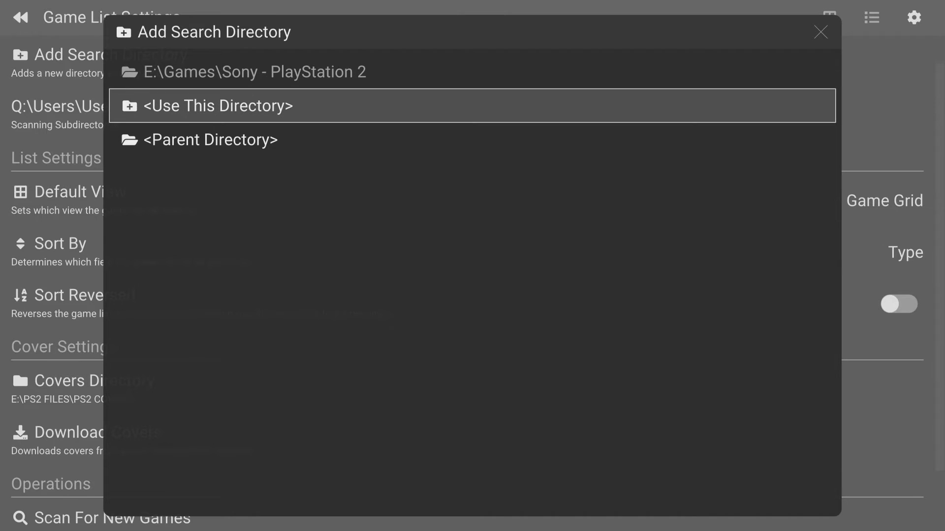
key("Return")
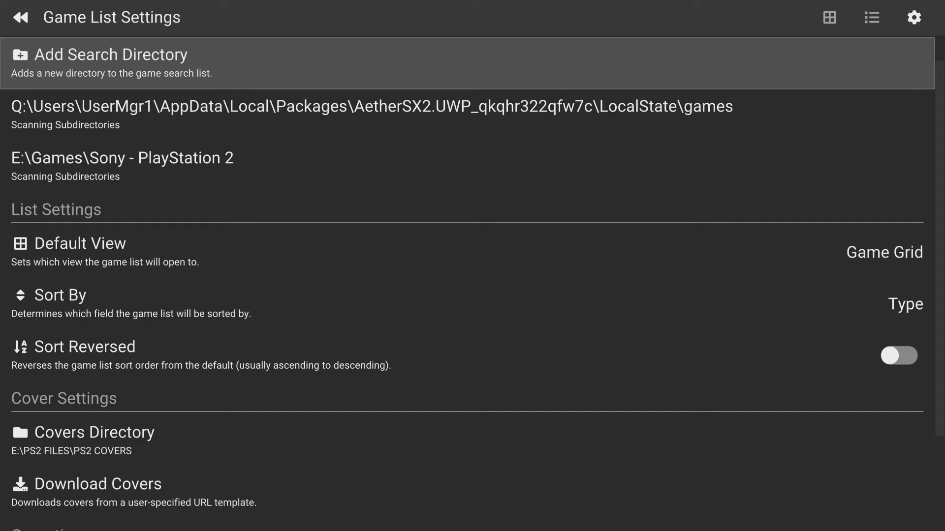
key("Escape")
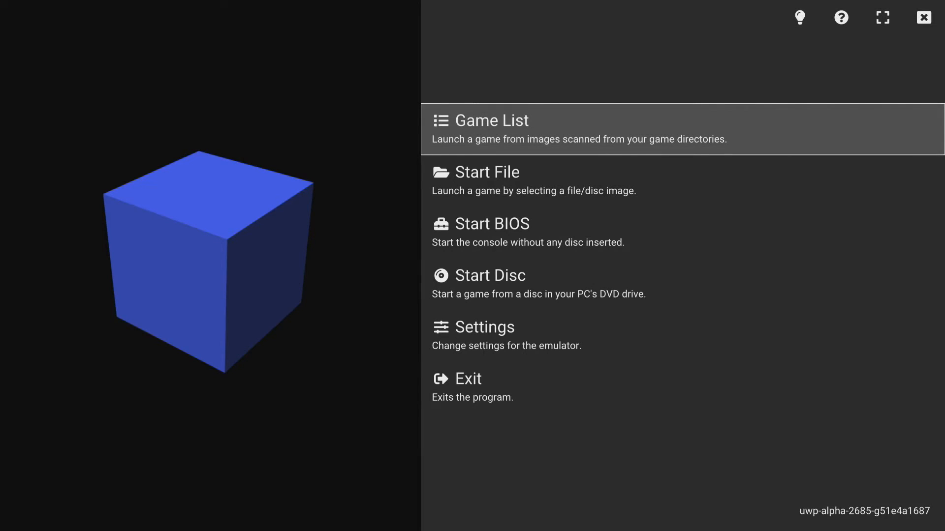
Open the emulator settings and go to the BIOS Settings page
key("Down")
key("Down")
key("Down")
key("Down")
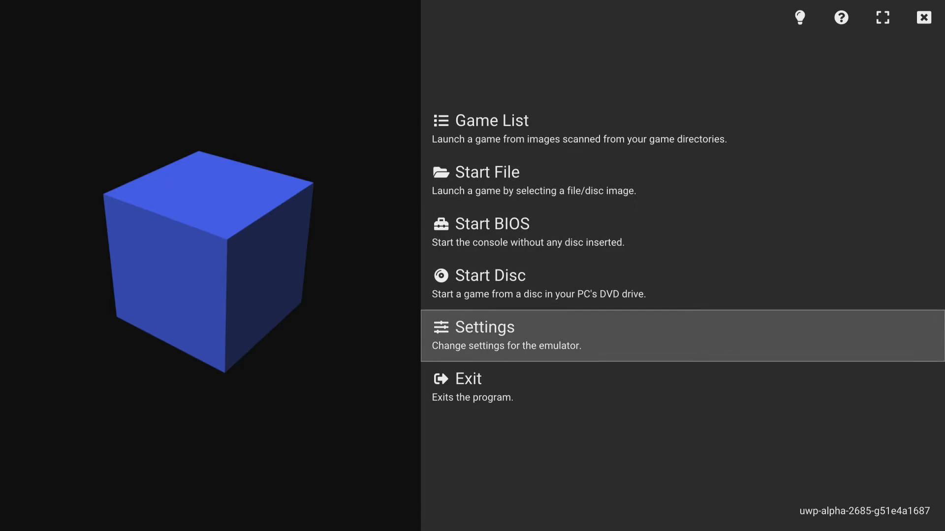
key("Return")
key("Right")
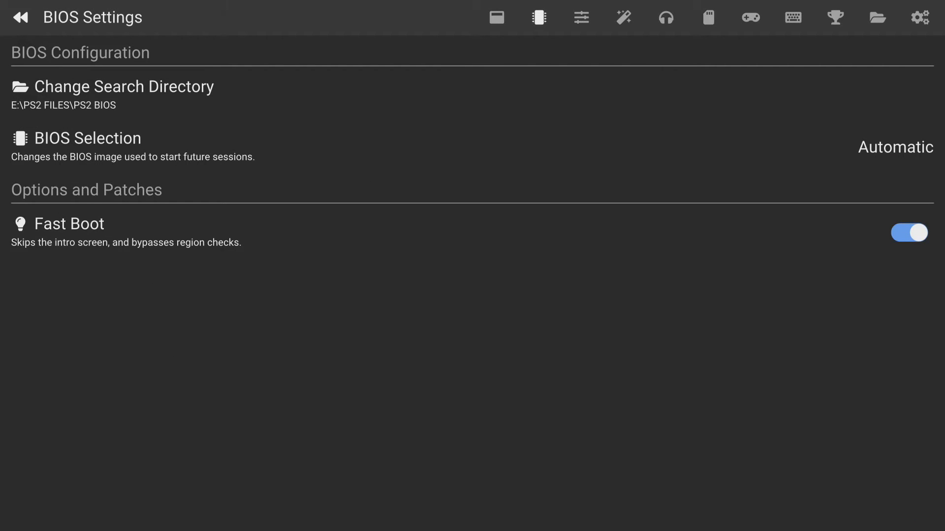
Start changing the BIOS search directory and browse to the root of the E:\ drive
key("Down")
key("Up")
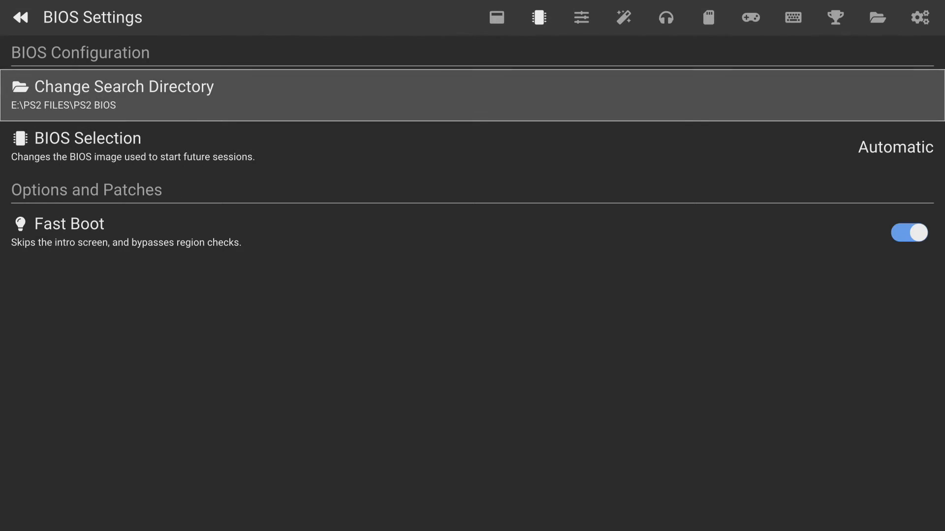
key("Return")
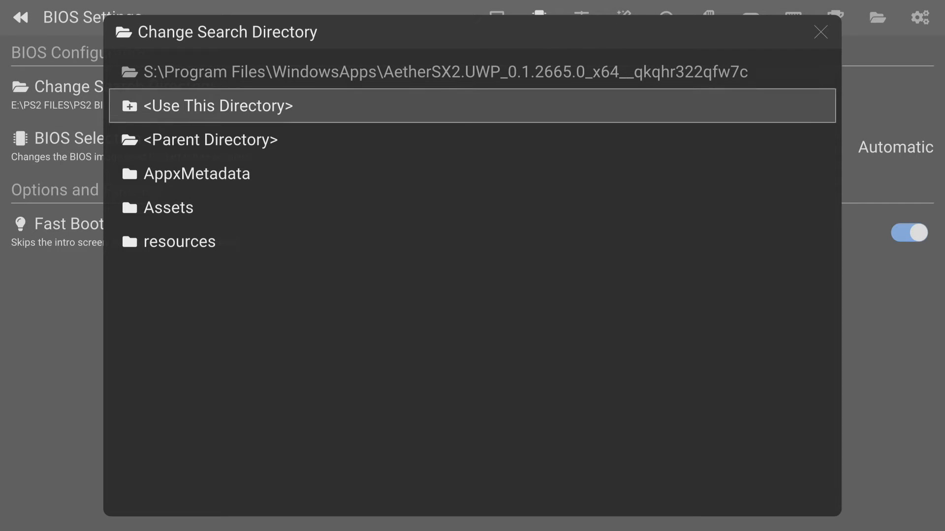
key("Down")
key("Return")
key("Return")
key("Return")
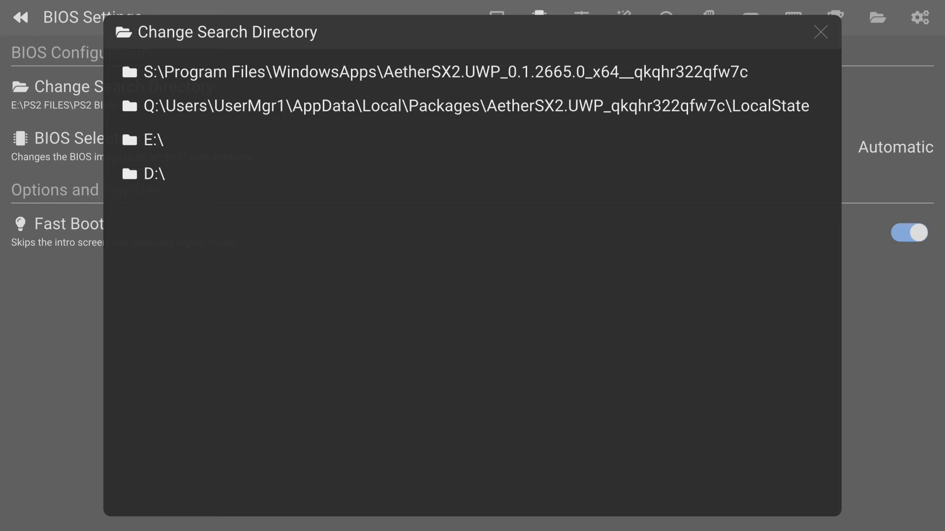
key("Up")
key("Return")
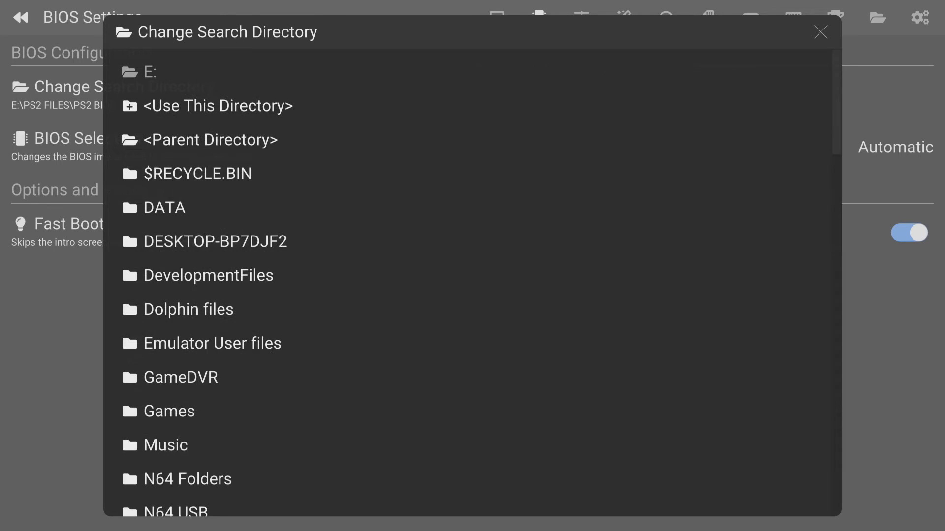
Set the BIOS search directory to E:\PS2 FILES\PS2 BIOS
key("Down")
key("Down")
key("Down")
key("Down")
key("Down")
key("Down")
key("Down")
key("Down")
key("Down")
key("Down")
key("Down")
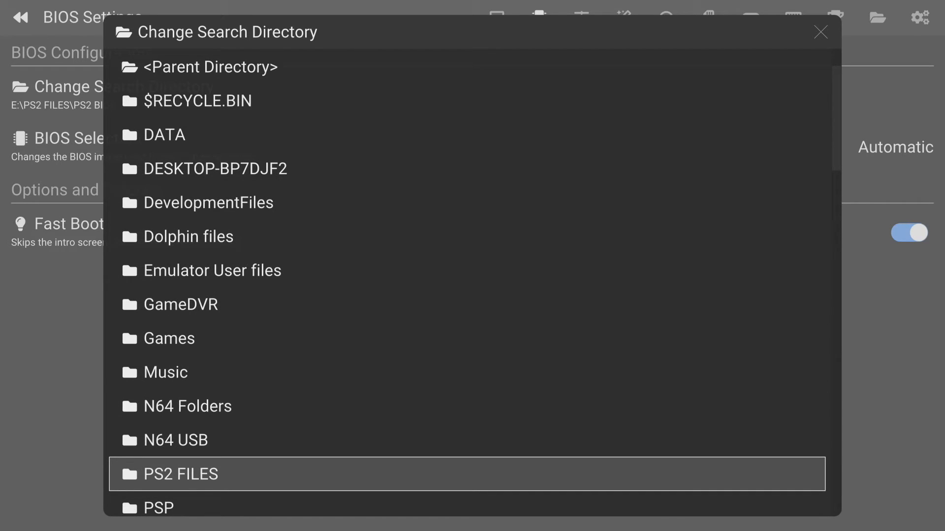
key("Return")
key("Down")
key("Down")
key("Down")
key("Down")
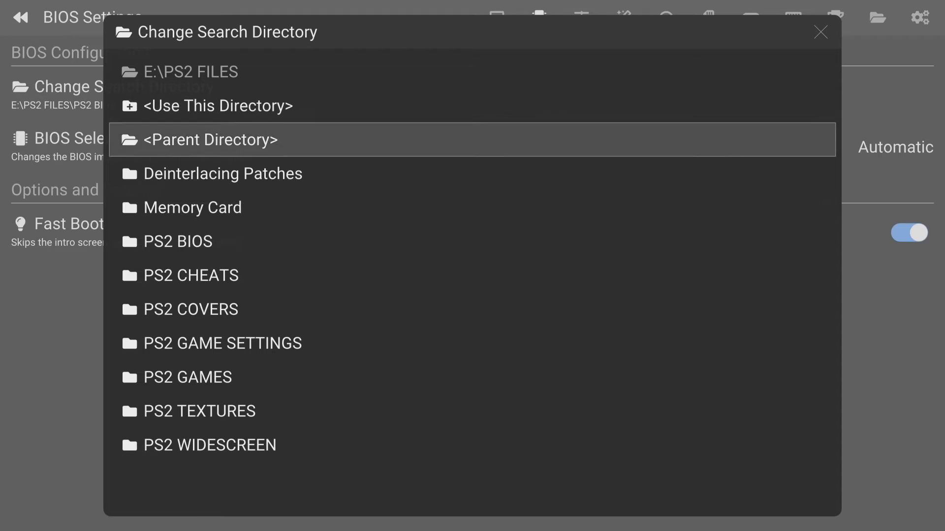
key("Return")
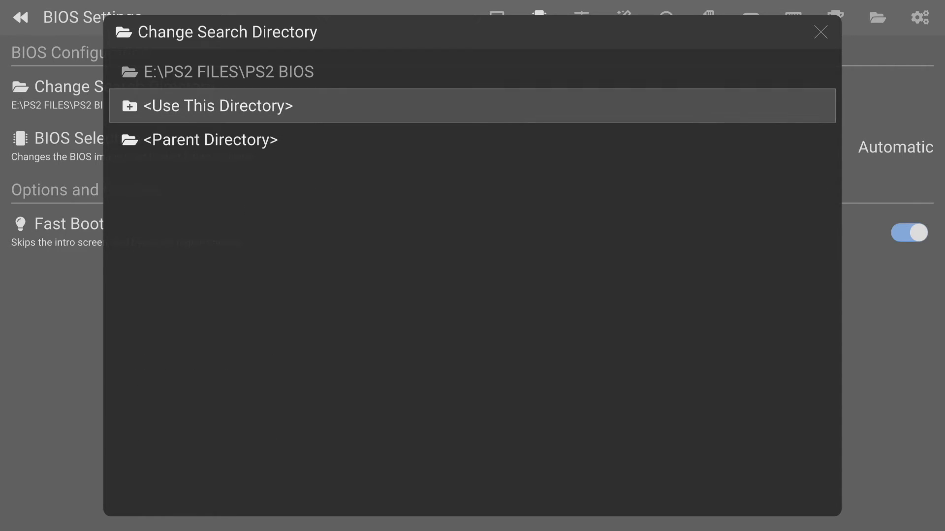
key("Return")
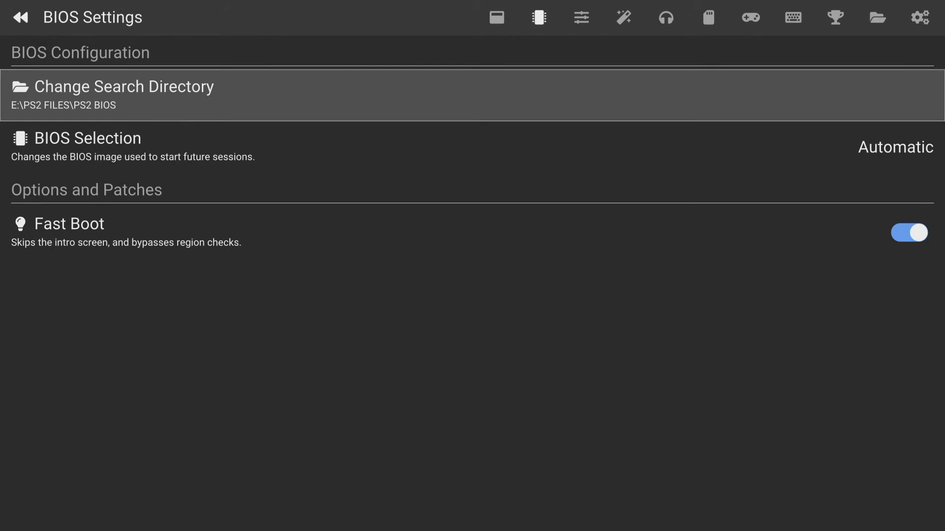
Go to the Memory Card Settings page and start changing the memory card directory
key("Right")
key("Right")
key("Right")
key("Right")
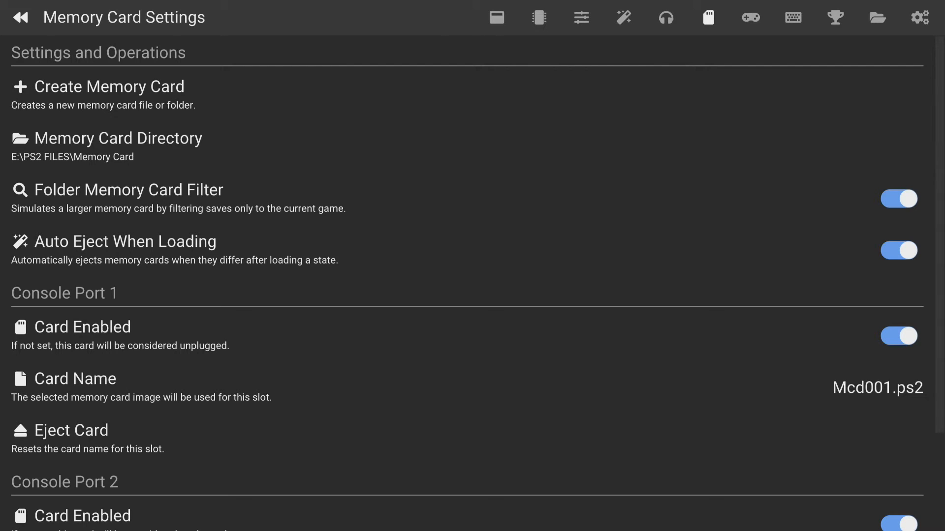
key("Down")
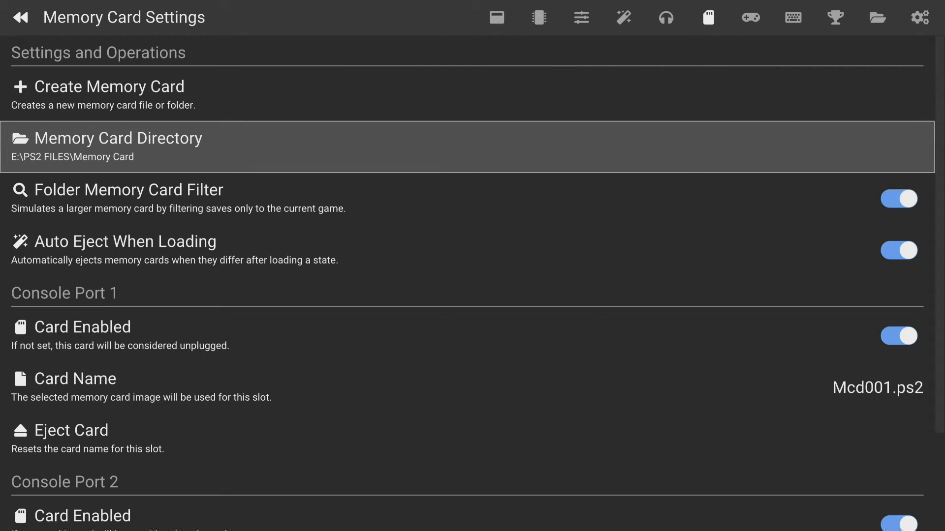
key("Return")
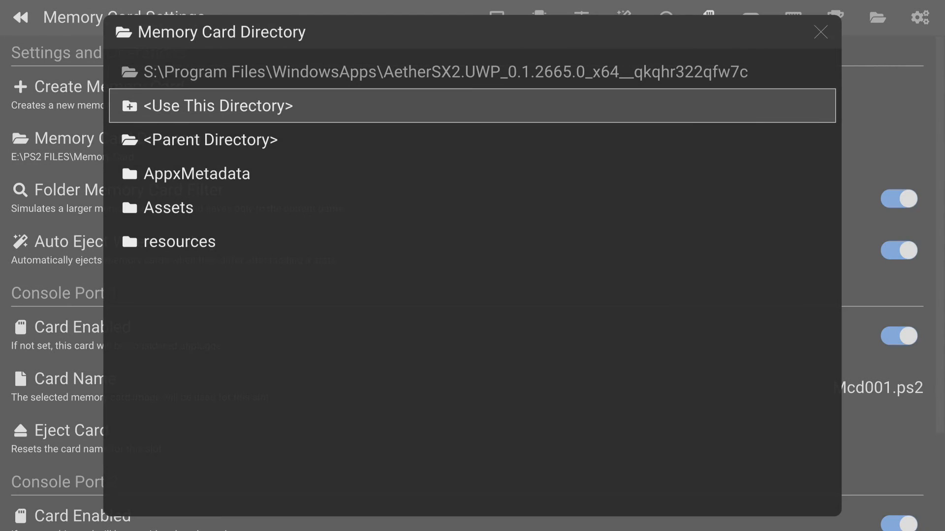
Browse to the root of the E:\ drive for the memory card directory
key("Down")
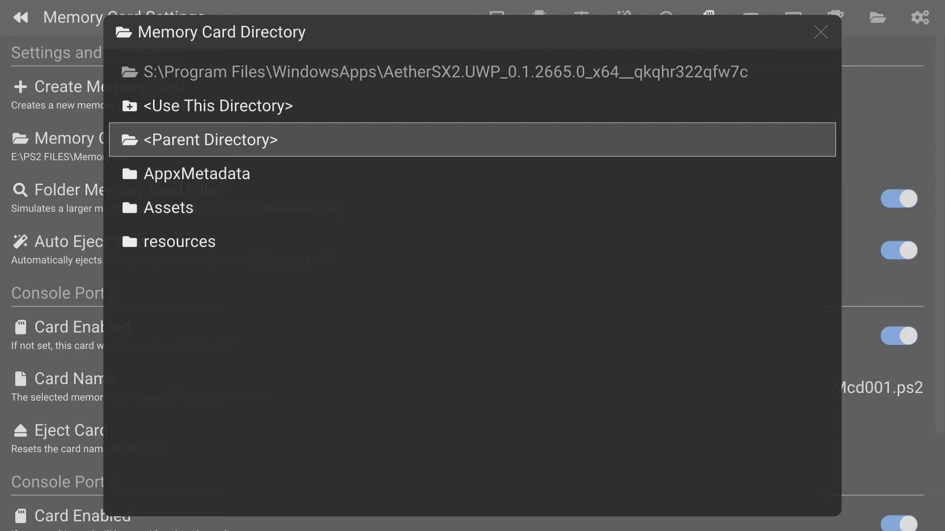
key("Return")
key("Return")
key("Return")
key("Return")
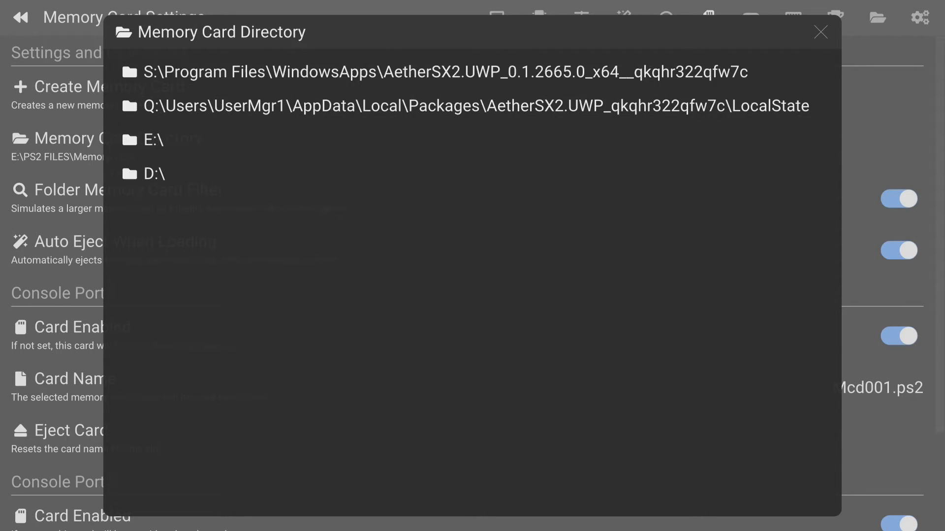
key("Up")
key("Return")
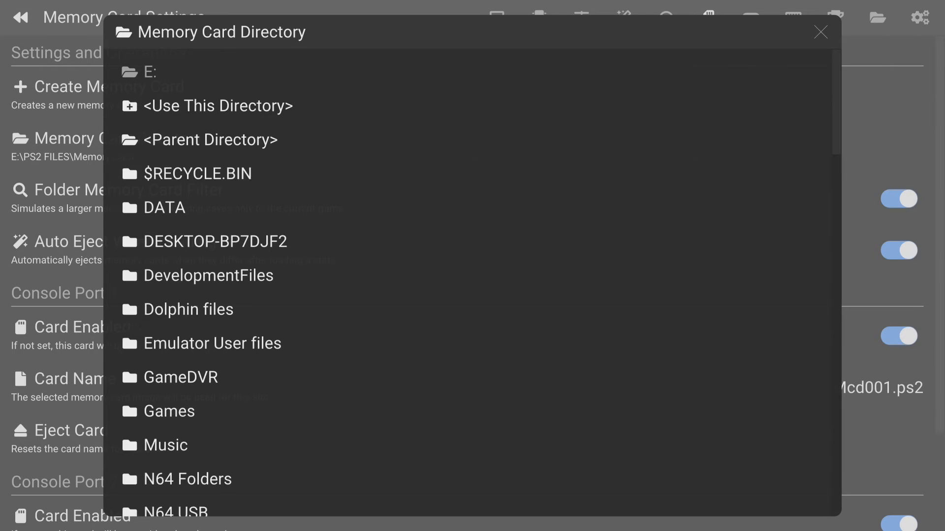
Set the memory card directory to E:\PS2 FILES\Memory Card
key("Down")
key("Down")
key("Down")
key("Down")
key("Down")
key("Down")
key("Down")
key("Down")
key("Down")
key("Down")
key("Down")
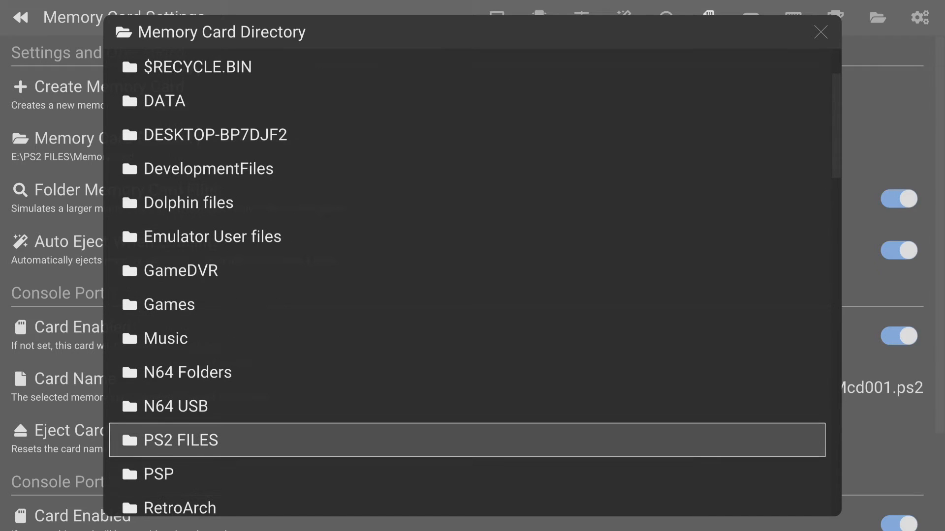
key("Return")
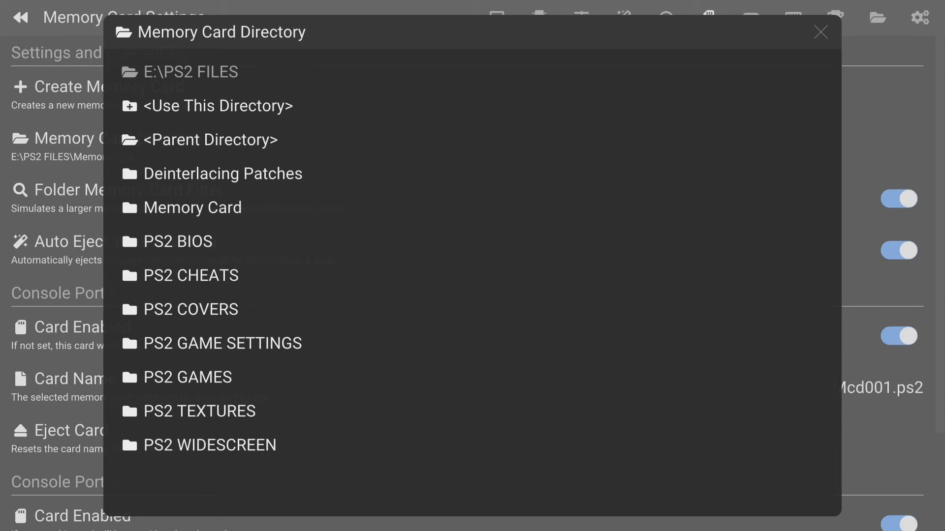
key("Down")
key("Down")
key("Down")
key("Down")
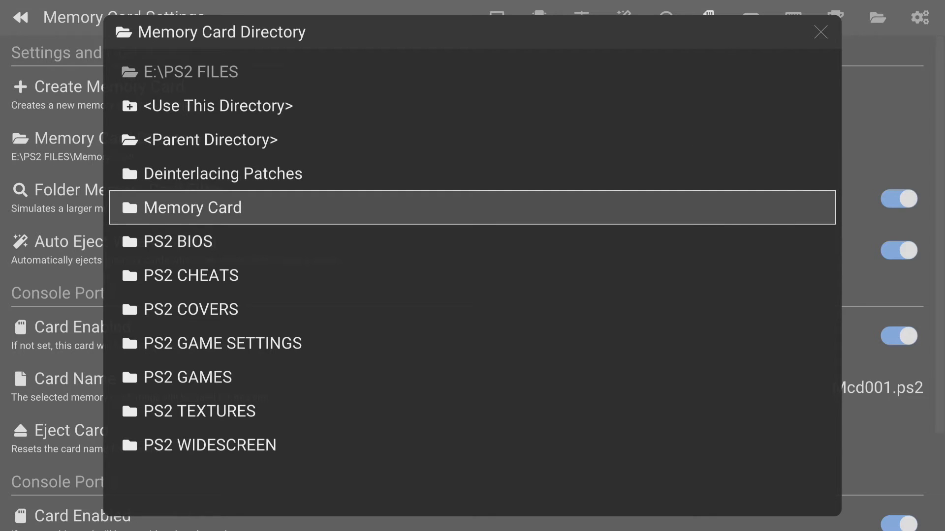
key("Return")
key("Down")
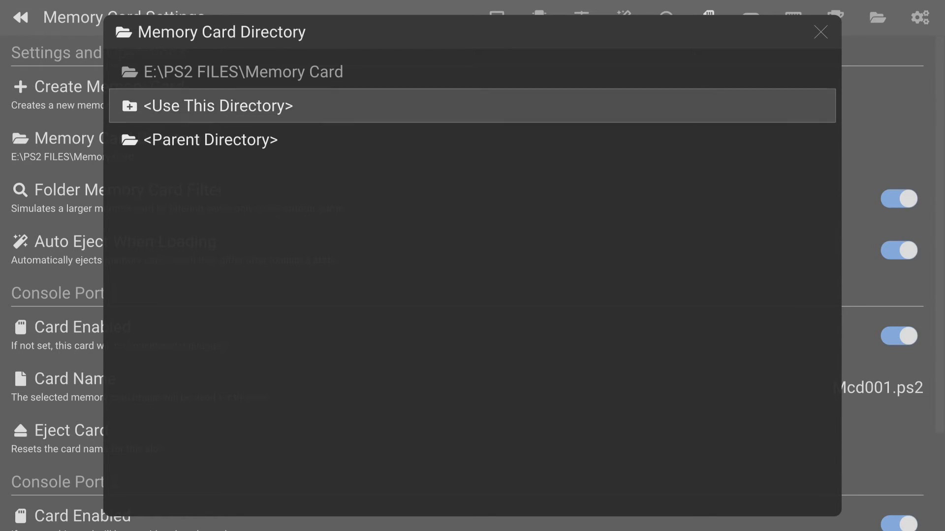
key("Return")
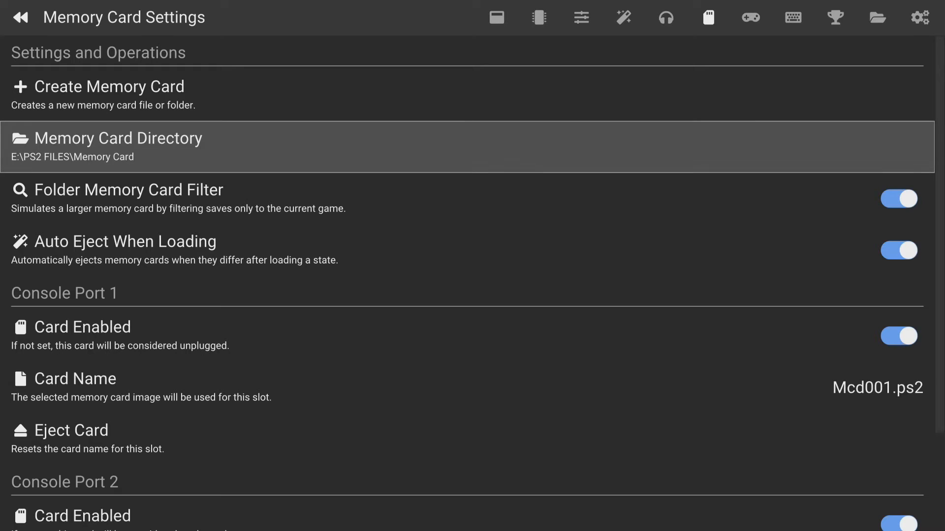
Go to the Folder Settings page with the data save locations
key("Right")
key("Right")
key("Right")
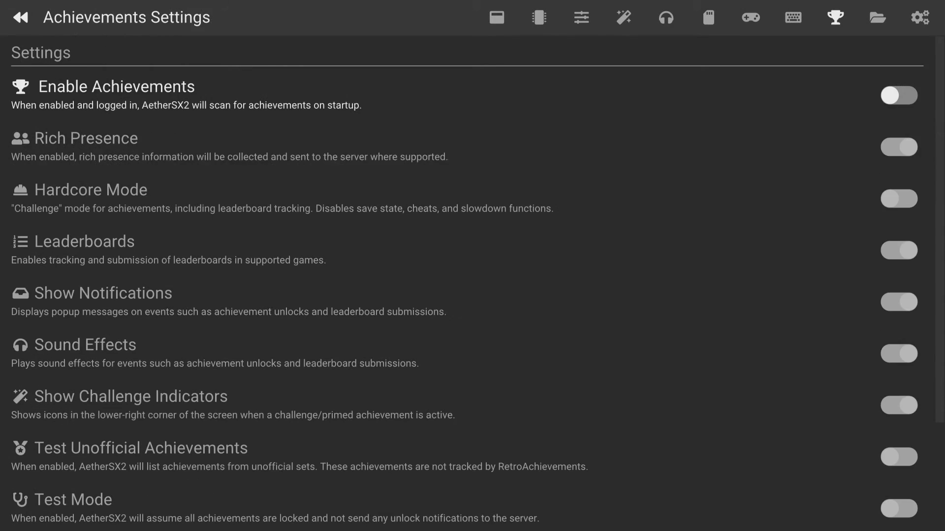
key("Right")
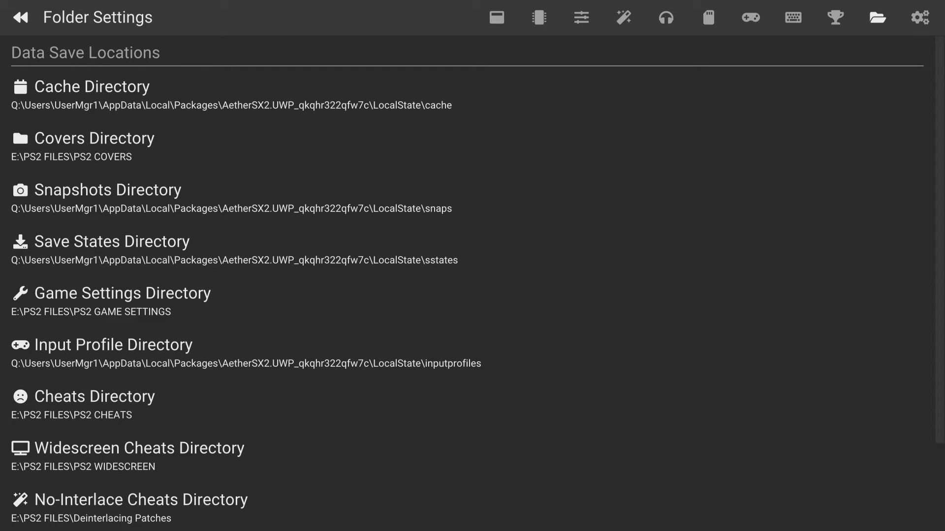
Start changing the covers directory and browse to the root of the E:\ drive
key("Down")
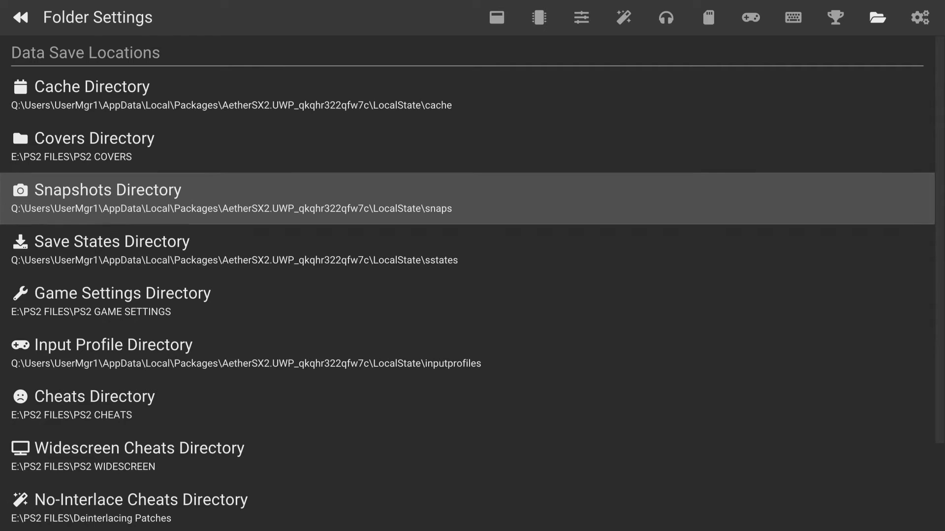
key("Up")
key("Return")
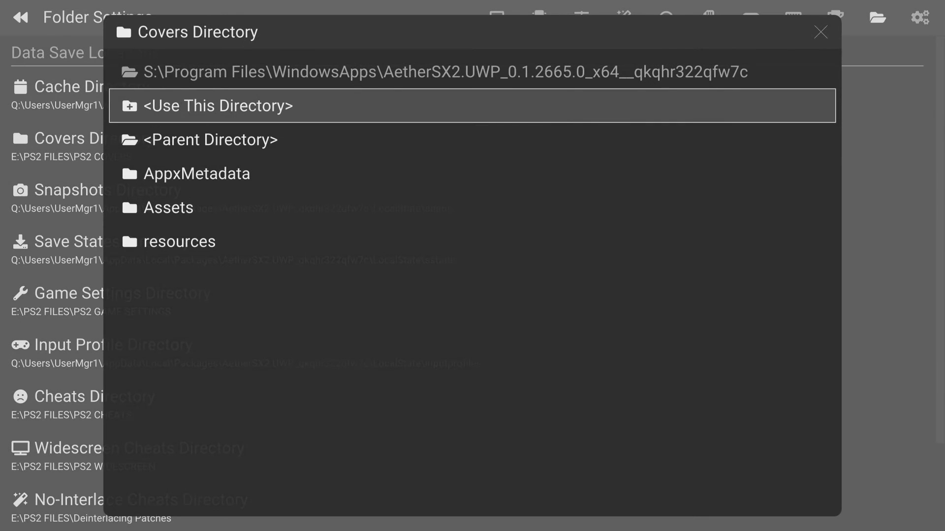
key("Down")
key("Return")
key("Return")
key("Return")
key("Return")
key("Down")
key("Down")
key("Return")
Open the PS2 FILES folder on the E:\ drive for the covers directory
key("Down")
key("Down")
key("Down")
key("Down")
key("Down")
key("Down")
key("Down")
key("Down")
key("Down")
key("Down")
key("Down")
key("Down")
key("Down")
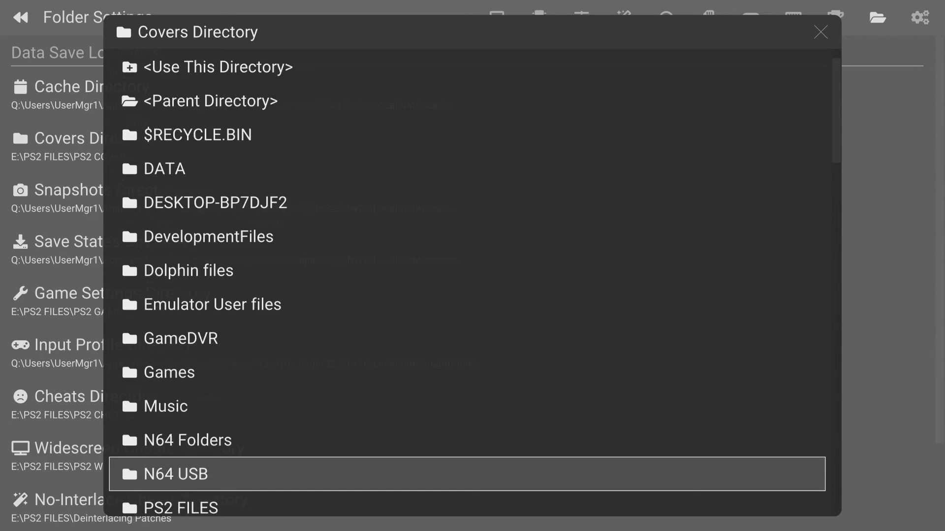
key("Up")
key("Return")
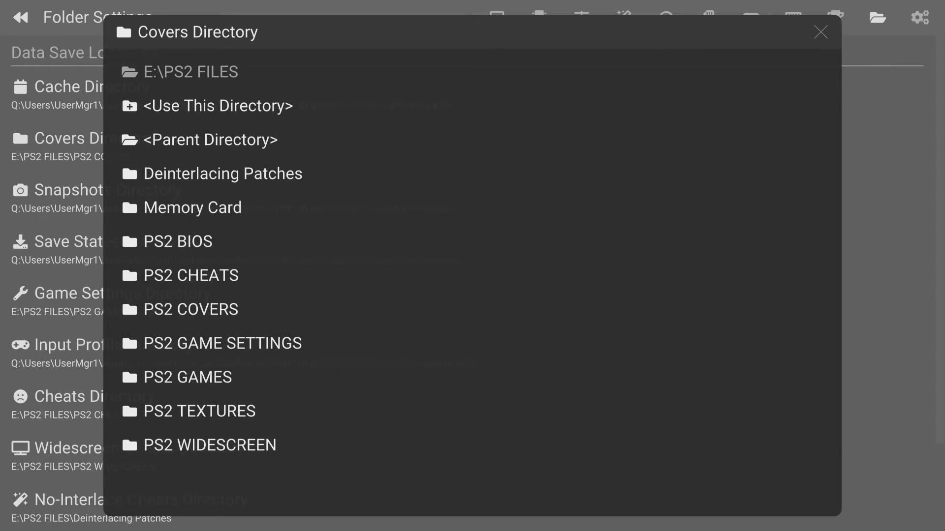
Set the covers directory to the PS2 COVERS folder inside E:\PS2 FILES
key("Down")
key("Down")
key("Down")
key("Down")
key("Down")
key("Down")
key("Down")
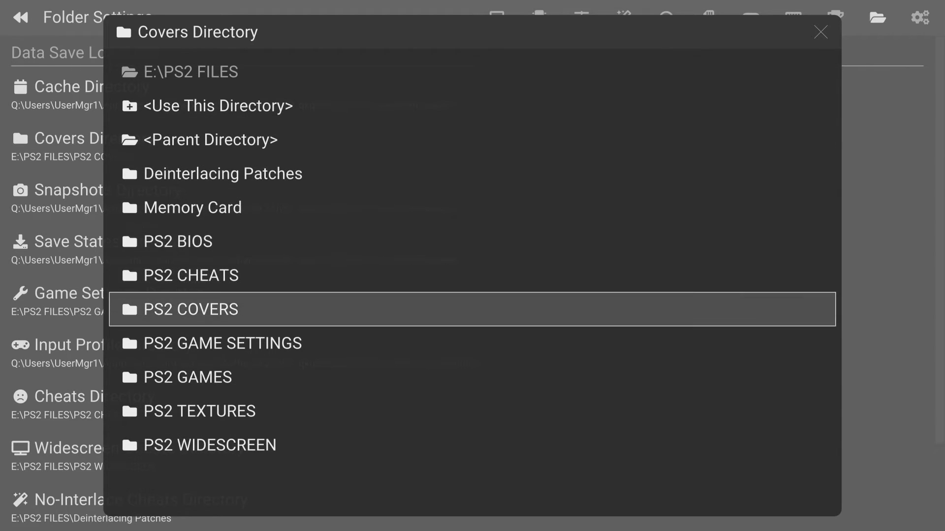
key("Return")
key("Down")
key("Return")
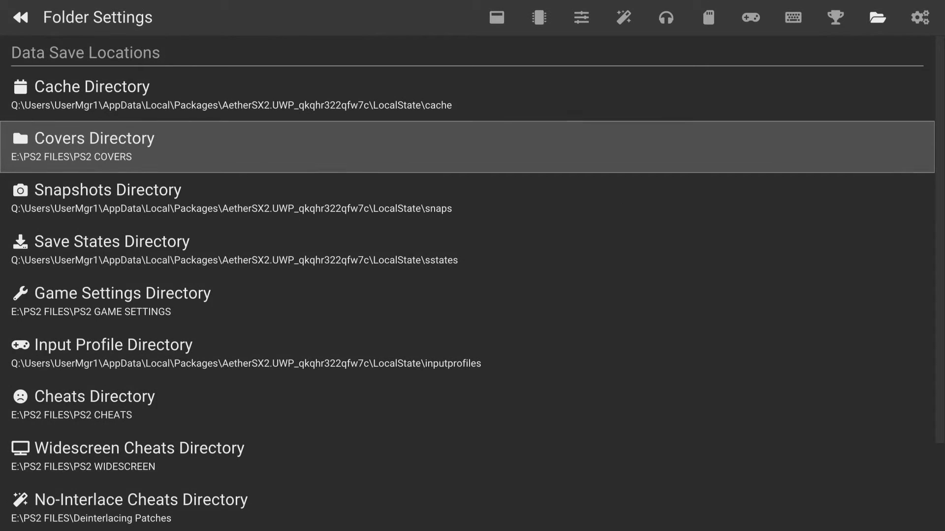
Start changing the game settings directory and browse to the root of the E:\ drive
key("Down")
key("Down")
key("Down")
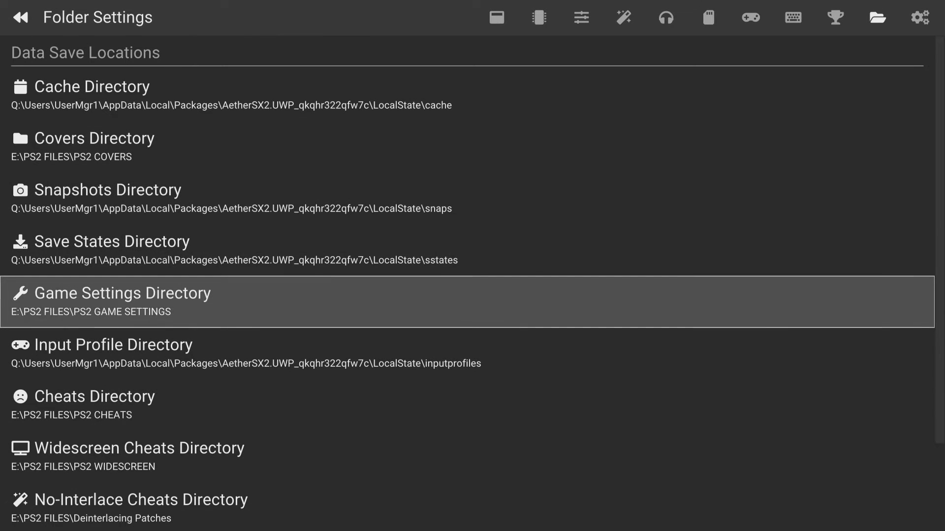
key("Return")
key("Down")
key("Return")
key("Return")
key("Down")
key("Up")
Open the PS2 FILES folder on the E:\ drive for the game settings directory
key("Return")
key("Down")
key("Down")
key("Down")
key("Down")
key("Down")
key("Down")
key("Down")
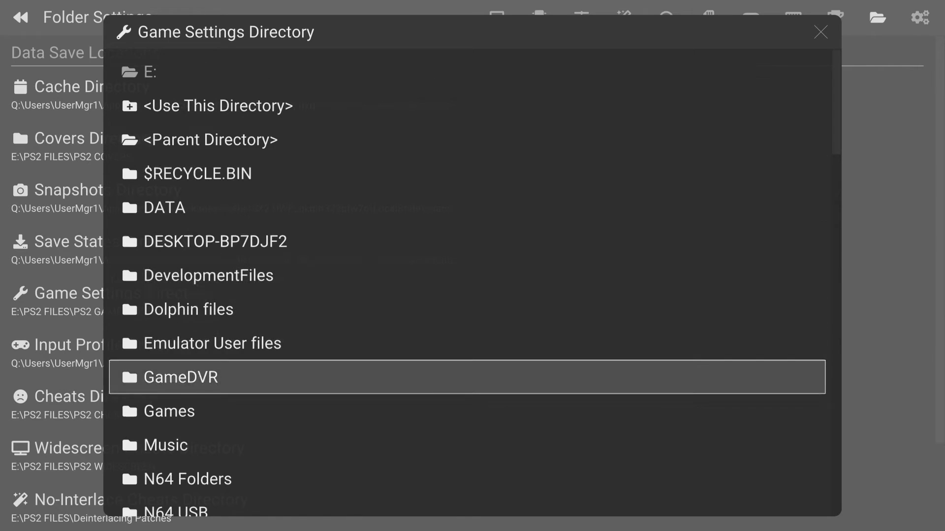
key("Down")
key("Down")
key("Down")
key("Down")
key("Down")
key("Down")
key("Down")
key("Up")
key("Up")
Set the game settings directory to the PS2 GAME SETTINGS folder inside E:\PS2 FILES
key("Return")
key("Down")
key("Down")
key("Down")
key("Down")
key("Down")
key("Down")
key("Down")
key("Down")
key("Return")
Start changing the cheats directory and browse to the root of the E:\ drive
key("Down")
key("Return")
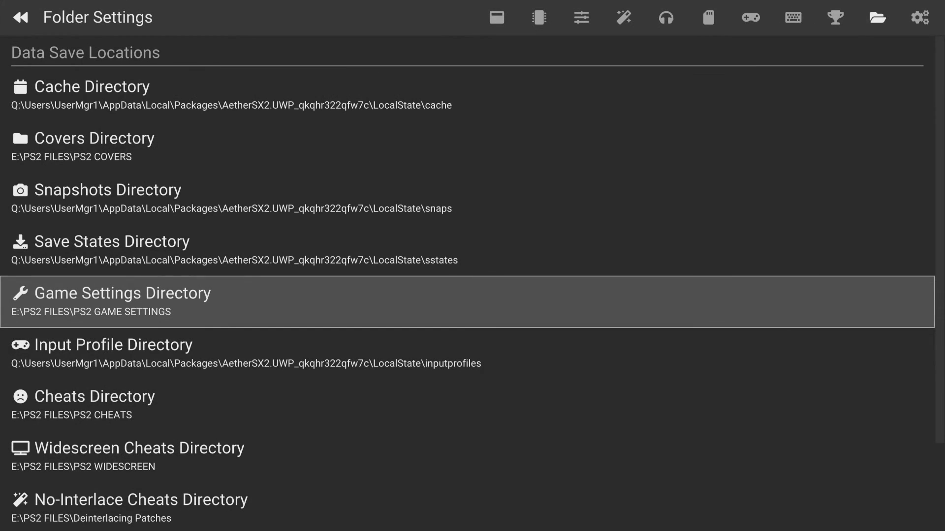
key("Down")
key("Down")
key("Return")
key("Down")
key("Return")
key("Return")
key("Return")
key("Return")
key("Down")
key("Down")
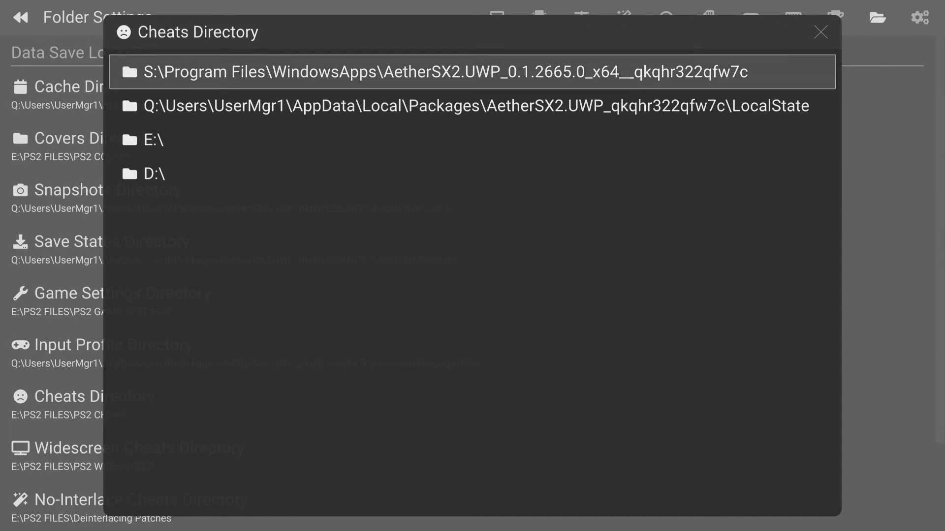
Set the cheats directory to the PS2 CHEATS folder inside E:\PS2 FILES
key("Down")
key("Down")
key("Return")
key("Down")
key("Down")
key("Down")
key("Down")
key("Down")
key("Down")
key("Down")
key("Down")
key("Down")
key("Down")
key("Down")
key("Down")
key("Down")
key("Down")
key("Down")
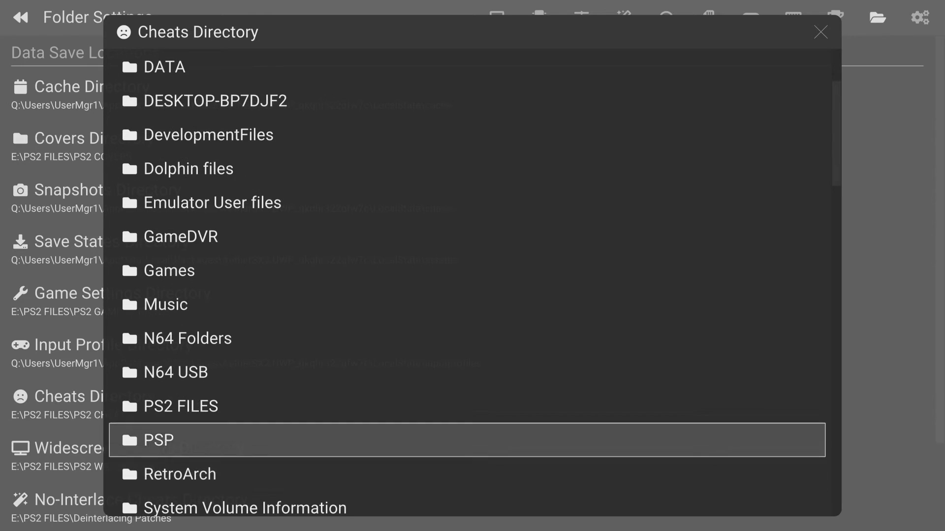
key("Up")
key("Up")
key("Return")
key("Down")
key("Down")
key("Down")
key("Down")
key("Down")
key("Down")
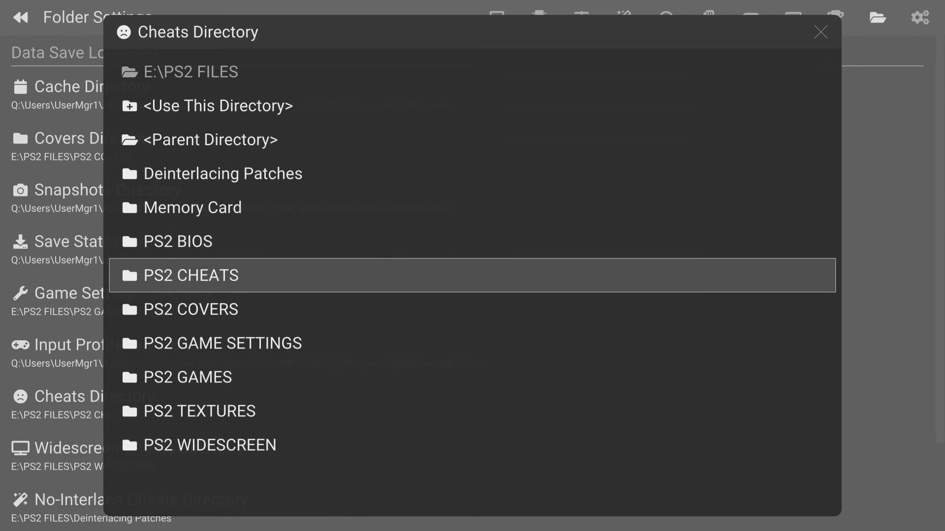
key("Return")
Start changing the widescreen cheats directory and browse to the PS2 FILES folder on the E:\ drive
key("Return")
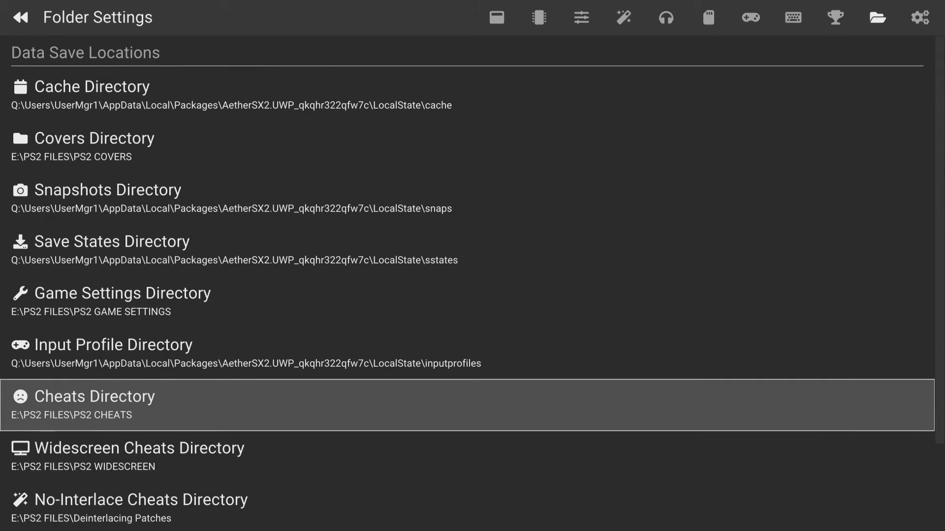
key("Down")
key("Return")
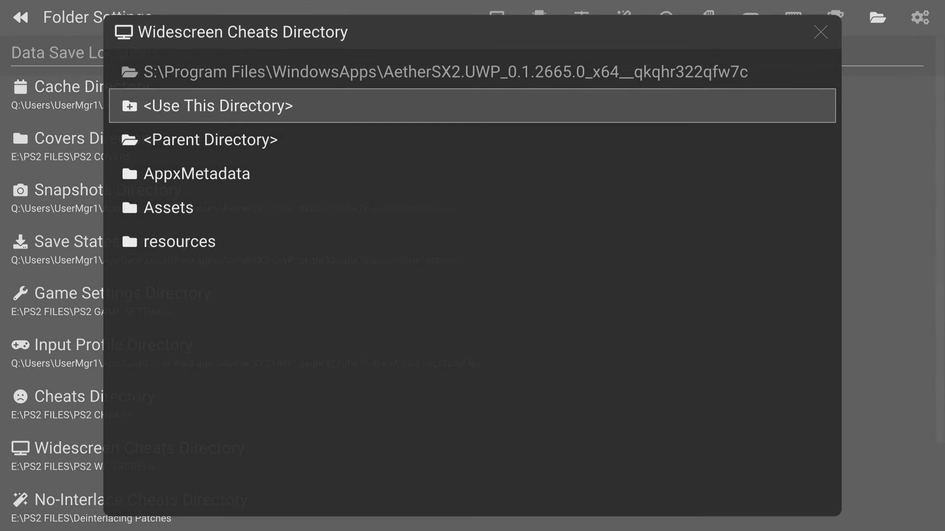
key("Down")
key("Return")
key("Return")
key("Down")
key("Down")
key("Return")
key("Down")
key("Down")
key("Down")
key("Down")
key("Down")
key("Down")
key("Down")
key("Down")
key("Down")
key("Down")
key("Down")
key("Down")
key("Down")
key("Return")
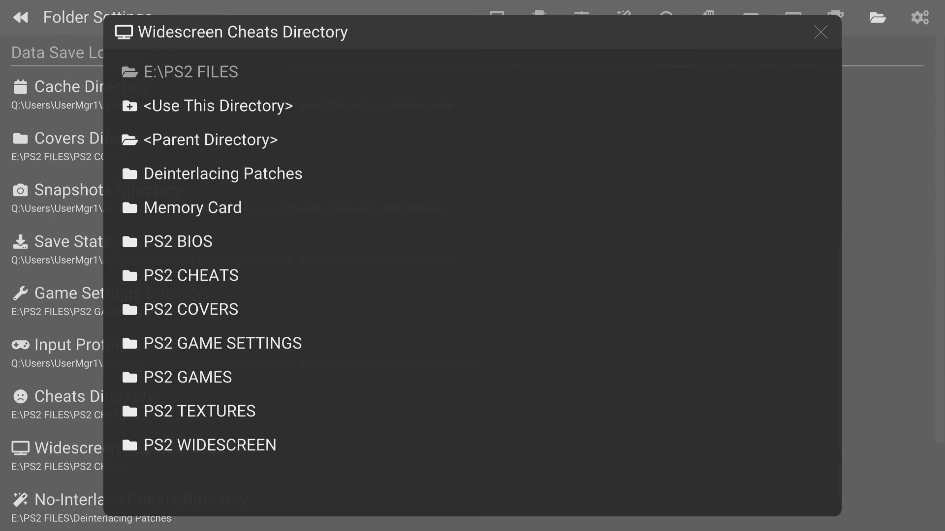
Set the widescreen cheats directory to the PS2 WIDESCREEN folder inside E:\PS2 FILES
key("Down")
key("Down")
key("Down")
key("Down")
key("Down")
key("Down")
key("Down")
key("Down")
key("Down")
key("Down")
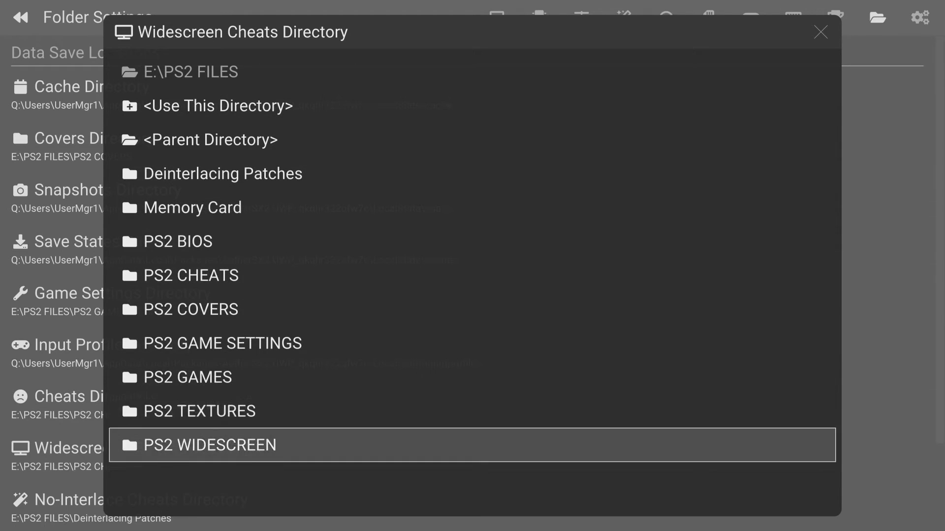
key("Return")
Start changing the no-interlace cheats directory and browse to the PS2 FILES folder on the E:\ drive
key("Return")
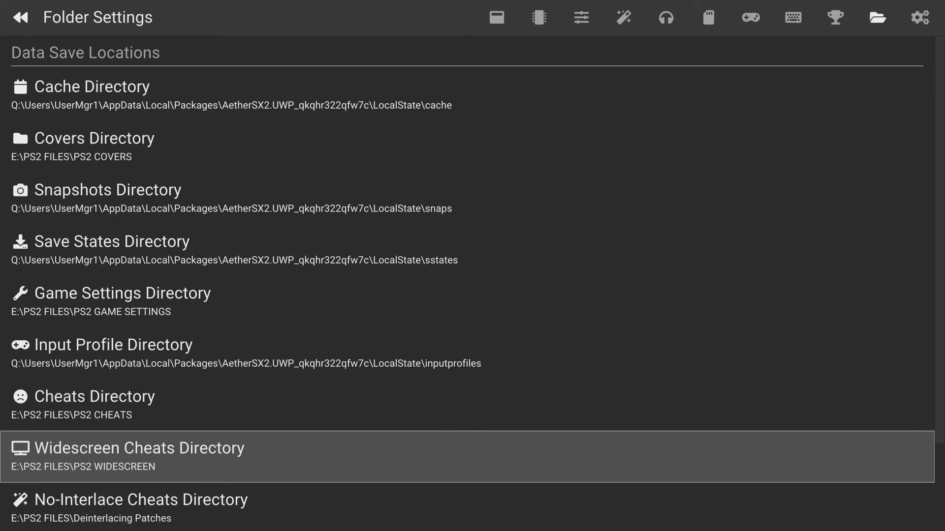
key("Down")
key("Return")
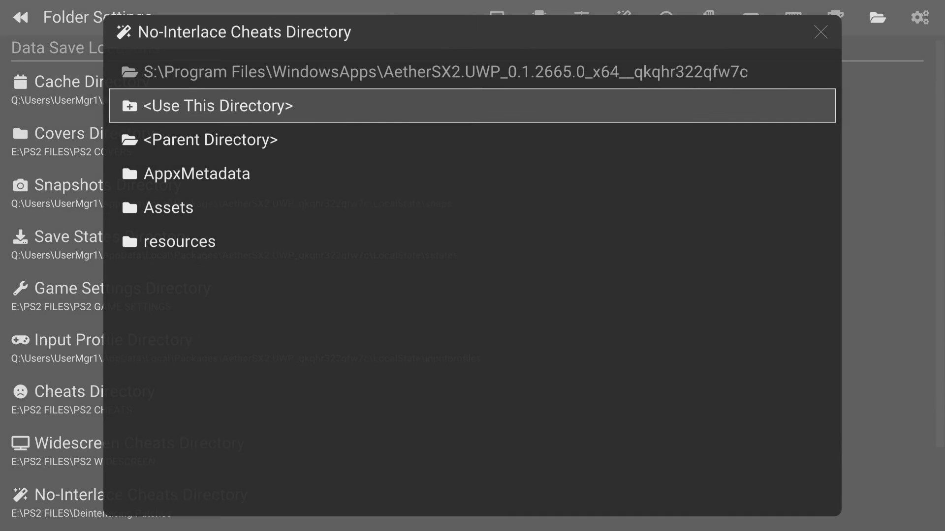
key("Down")
key("Return")
key("Return")
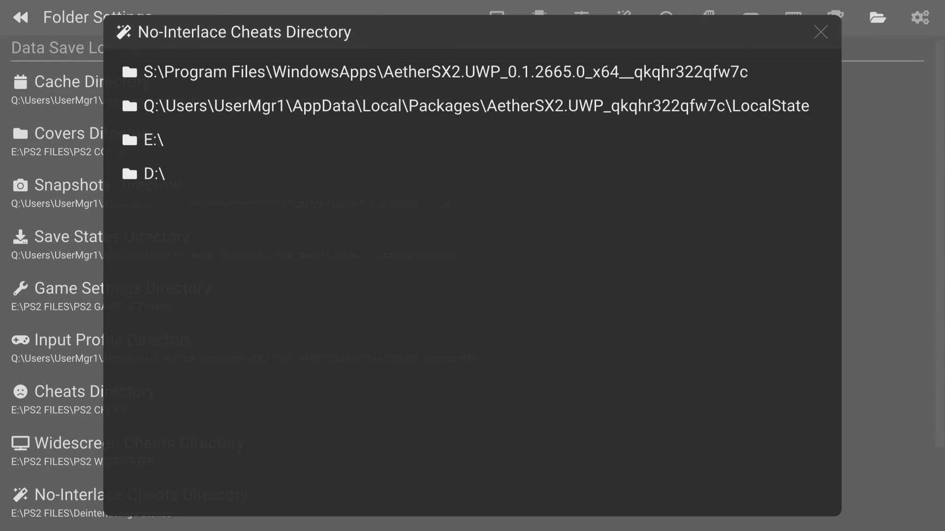
key("Down")
key("Up")
key("Return")
key("Down")
key("Down")
key("Down")
key("Down")
key("Down")
key("Down")
key("Down")
key("Down")
key("Down")
key("Down")
key("Down")
key("Down")
key("Down")
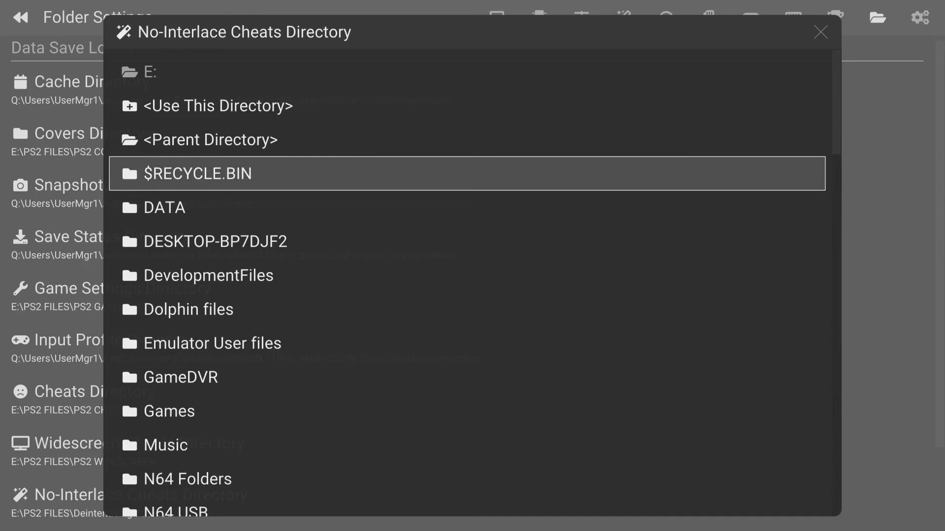
key("Return")
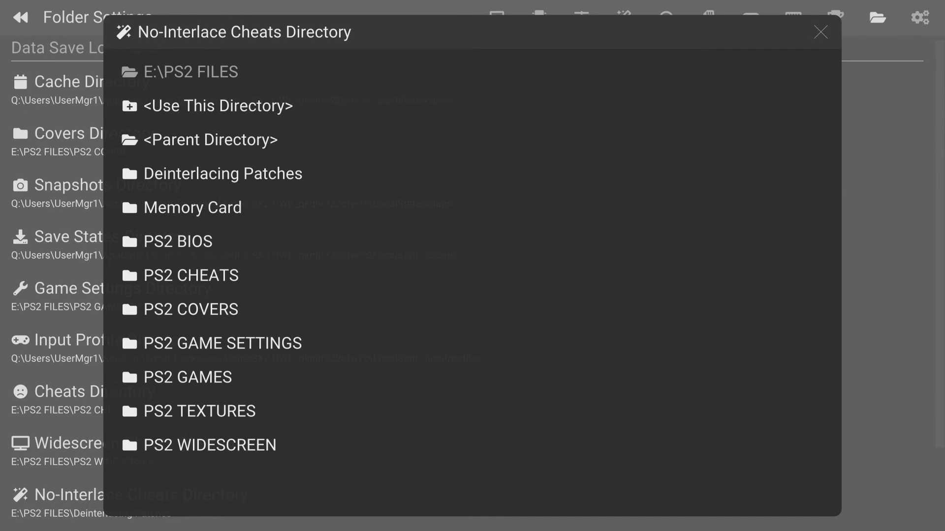
Set the no-interlace cheats directory to the Deinterlacing Patches folder inside E:\PS2 FILES
key("Down")
key("Down")
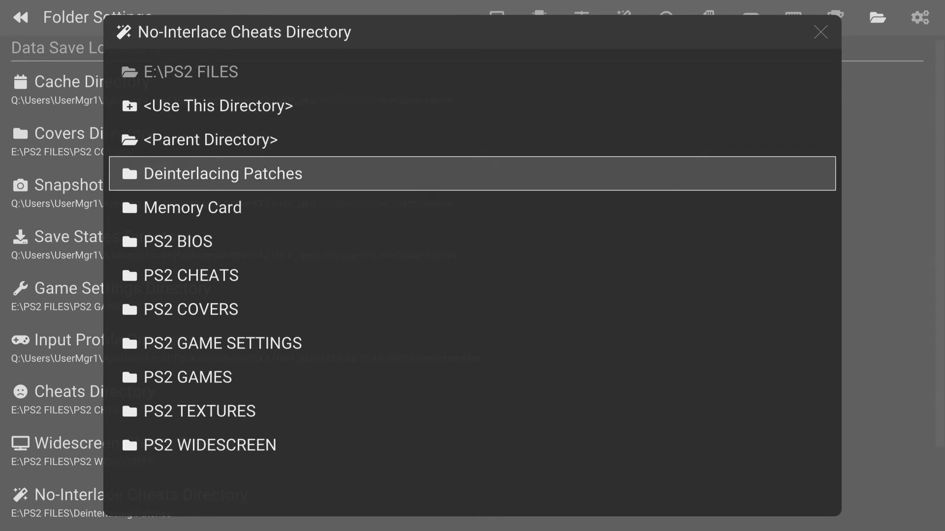
key("Return")
key("Down")
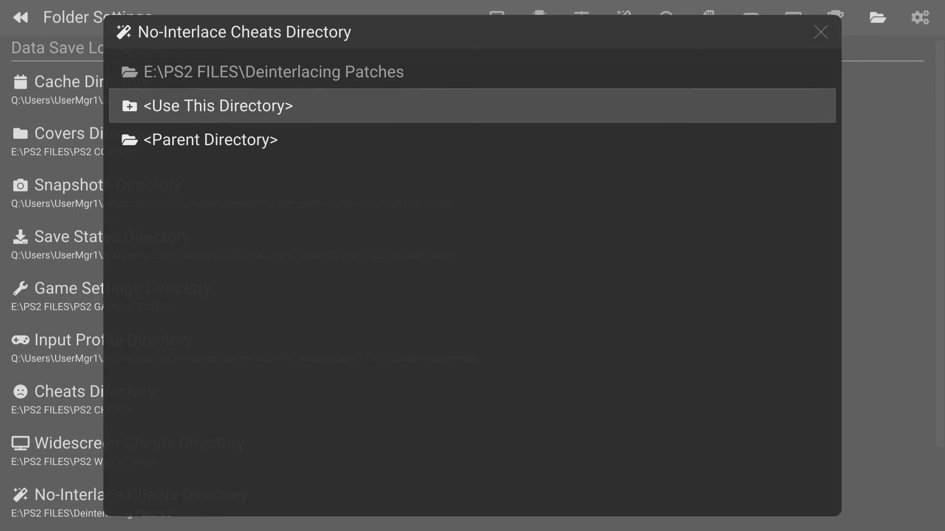
key("Return")
Start changing the texture replacements directory and browse to the PS2 FILES folder on the E:\ drive
key("Down")
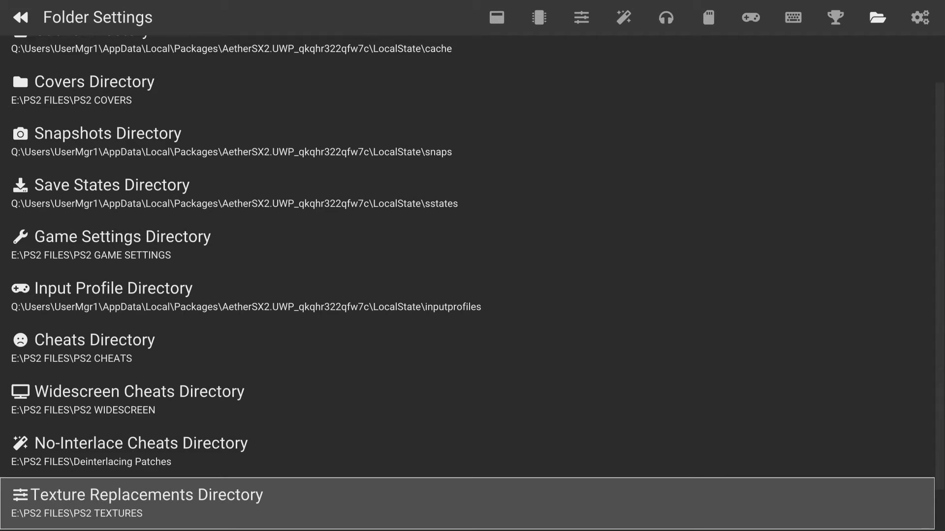
key("Return")
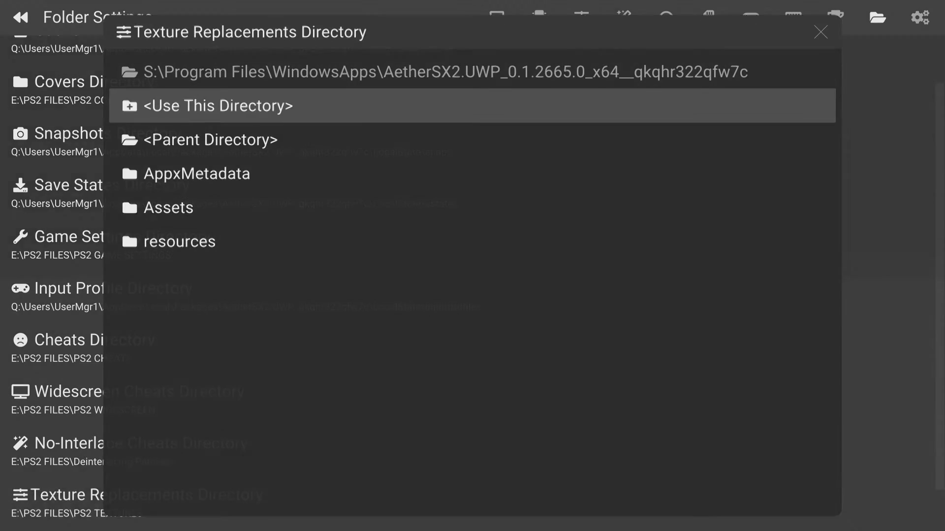
key("Return")
key("Return")
key("Return")
key("Return")
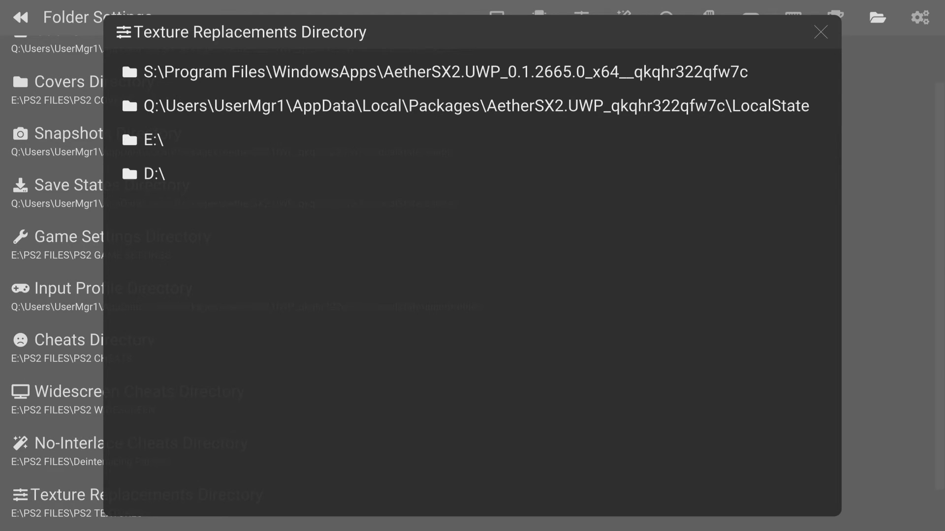
key("Down")
key("Down")
key("Return")
key("Down")
key("Down")
key("Down")
key("Down")
key("Down")
key("Down")
key("Down")
key("Down")
key("Down")
key("Down")
key("Down")
key("Down")
key("Down")
key("Down")
key("Up")
key("Return")
Set the texture replacements directory to the PS2 TEXTURES folder inside E:\PS2 FILES
key("Down")
key("Down")
key("Down")
key("Down")
key("Down")
key("Down")
key("Down")
key("Down")
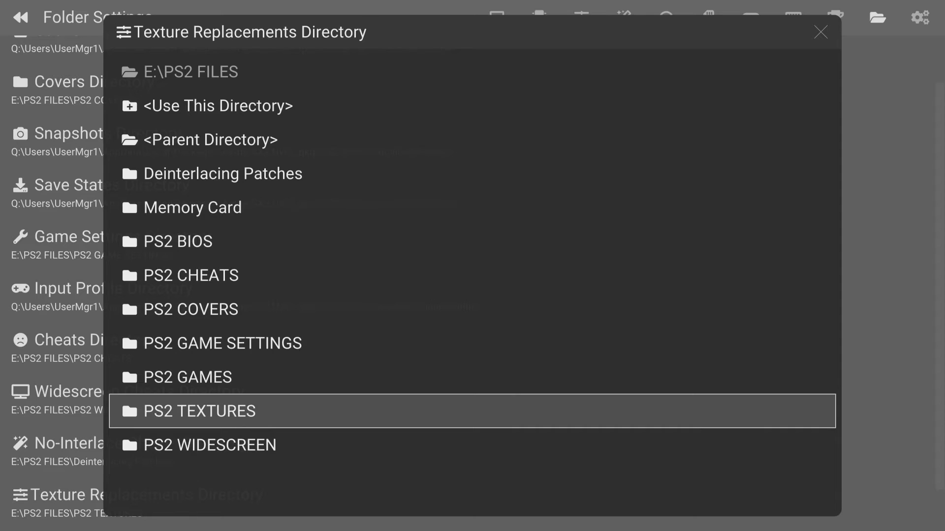
key("Return")
key("Up")
key("Up")
key("Up")
key("Up")
key("Up")
key("Up")
key("Up")
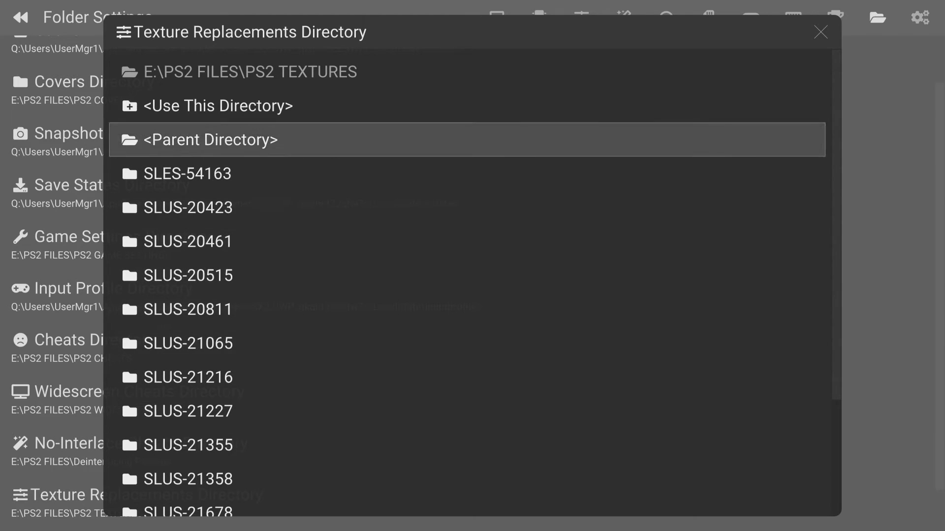
key("Return")
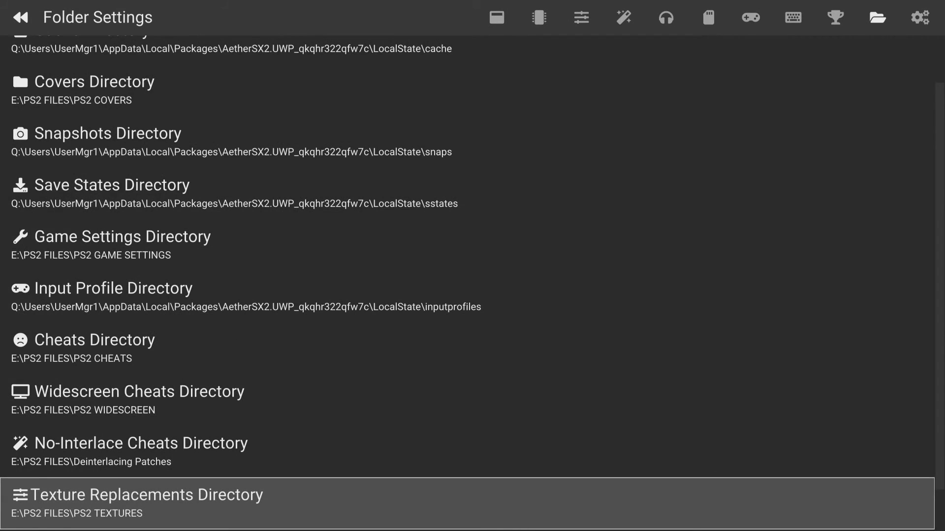
Leave the folder settings for the main menu and launch BloodRayne from the game list
key("Escape")
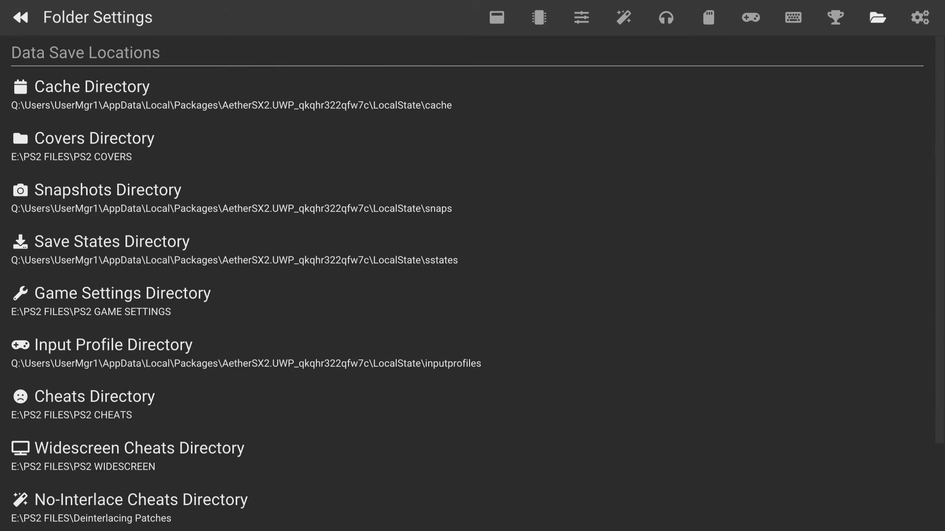
key("Escape")
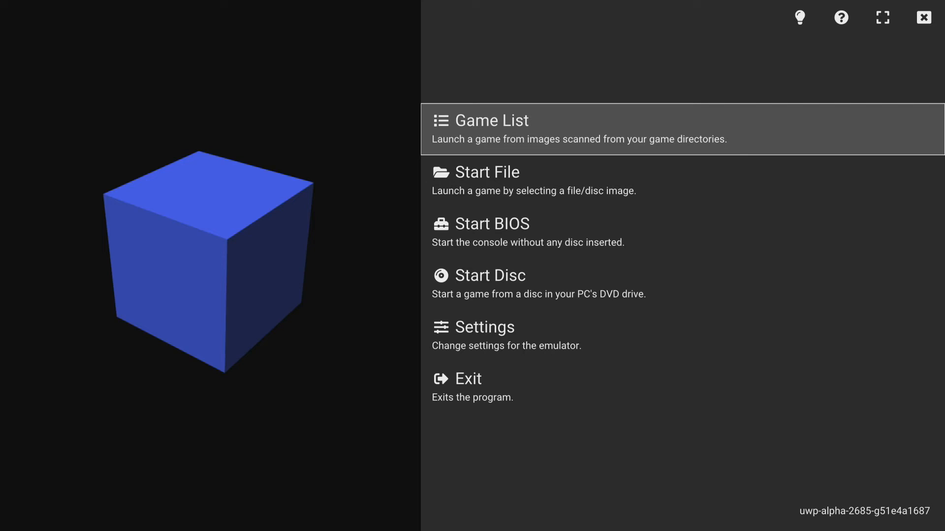
key("Return")
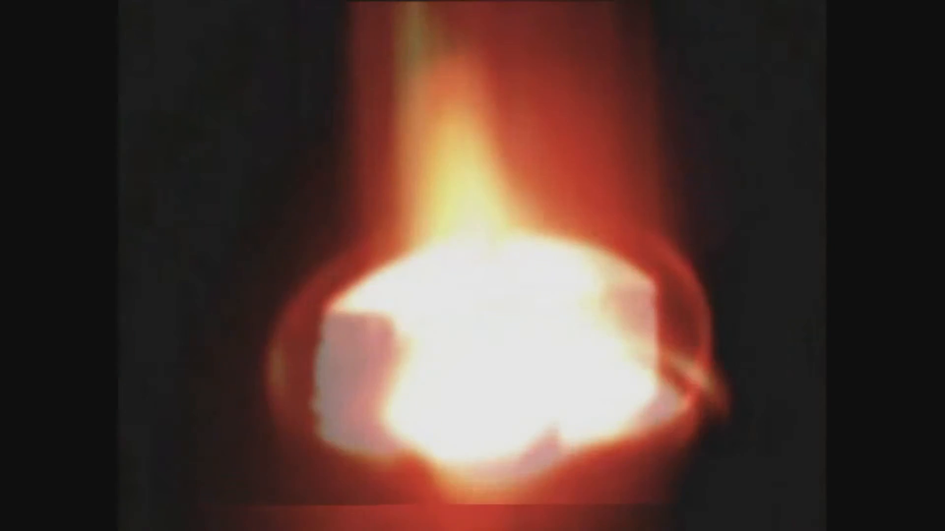
Pause the running BloodRayne game and close it to return to the emulator's main menu
key("Escape")
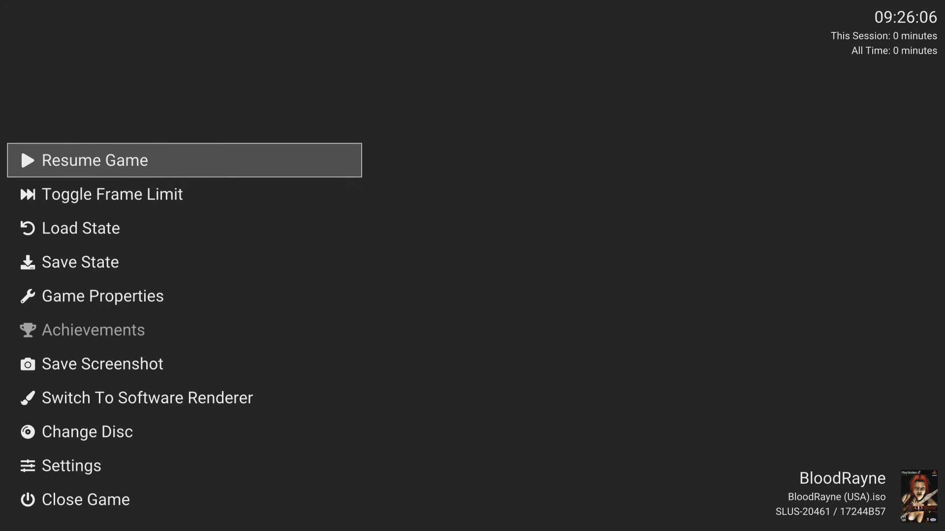
key("Down")
key("Down")
key("Down")
key("Down")
key("Down")
key("Down")
key("Down")
key("Down")
key("Down")
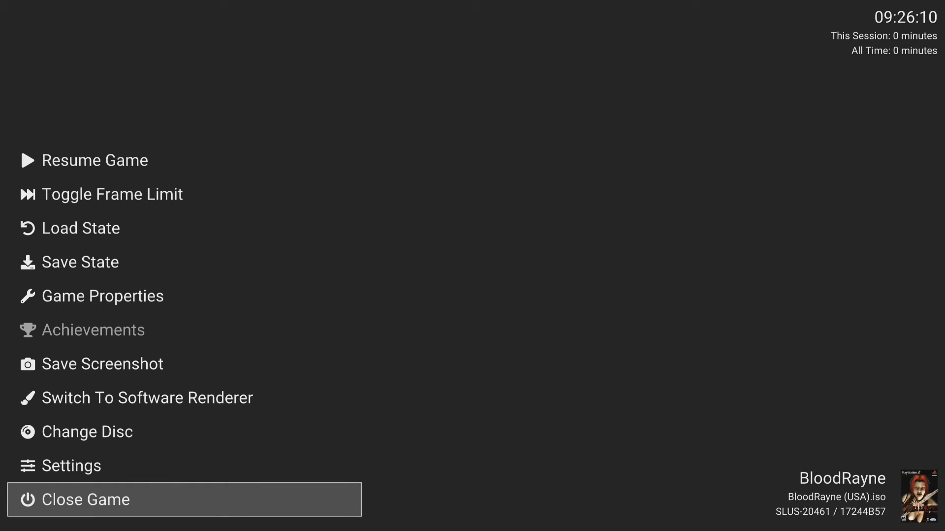
key("Return")
In the emulator's hotkey settings, bind Open Pause Menu to the controller's Start and Back buttons
key("Return")
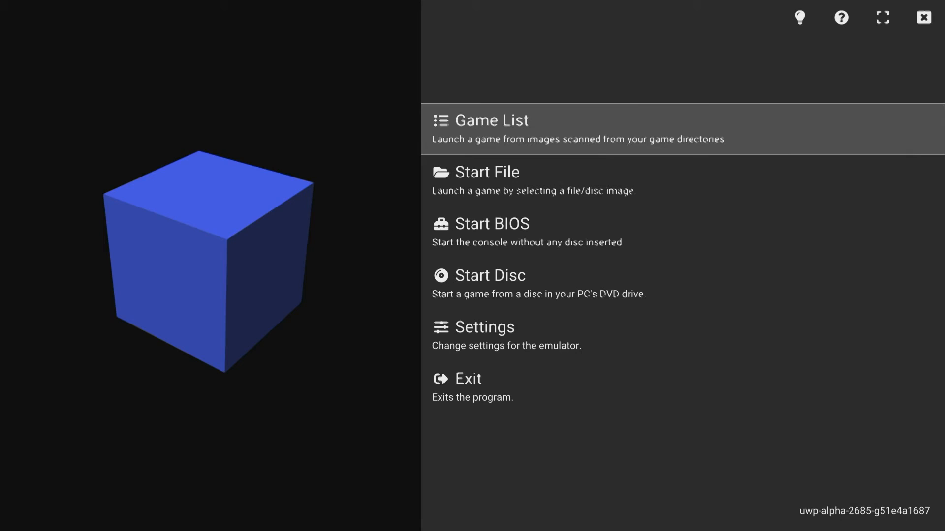
key("Down")
key("Down")
key("Return")
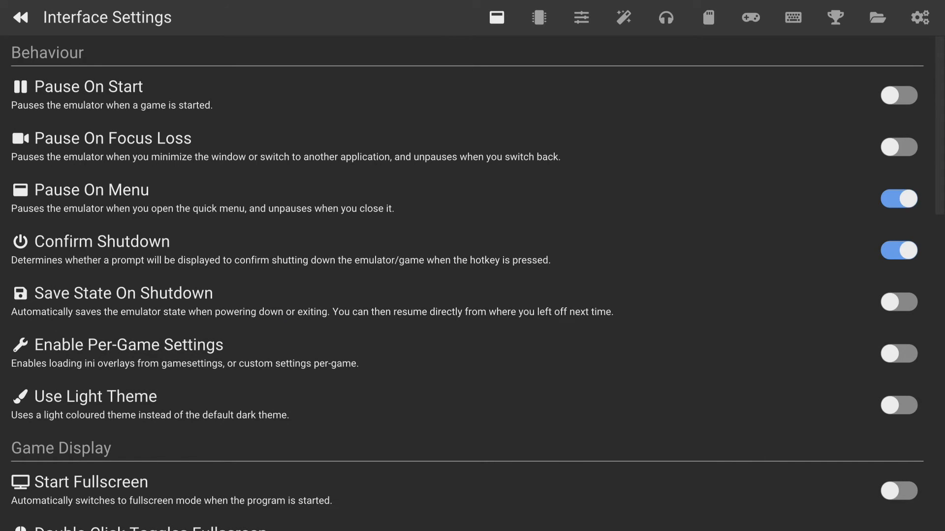
key("Left")
key("Left")
key("Left")
key("Left")
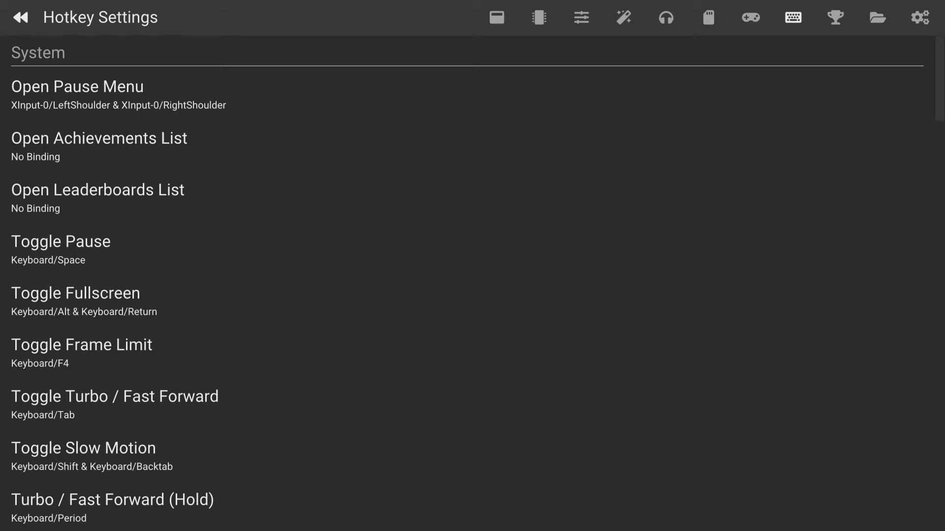
key("Down")
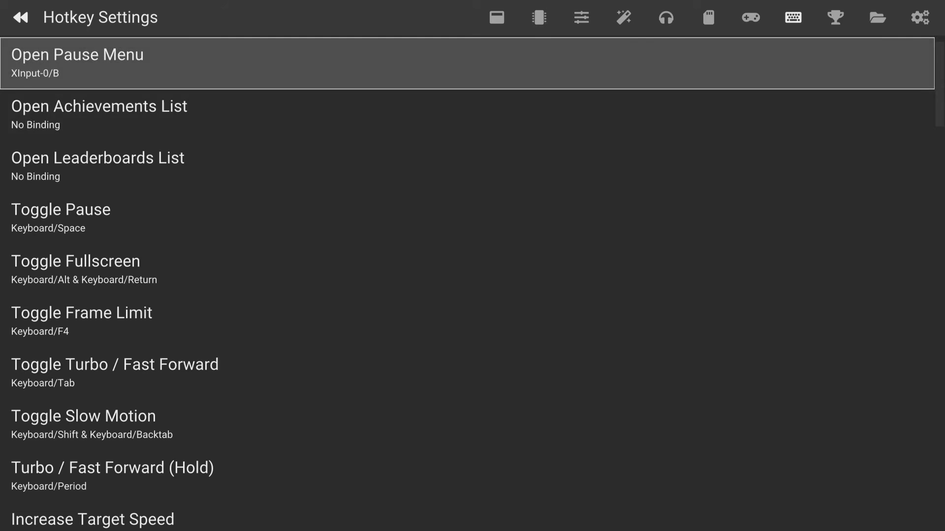
key("Return")
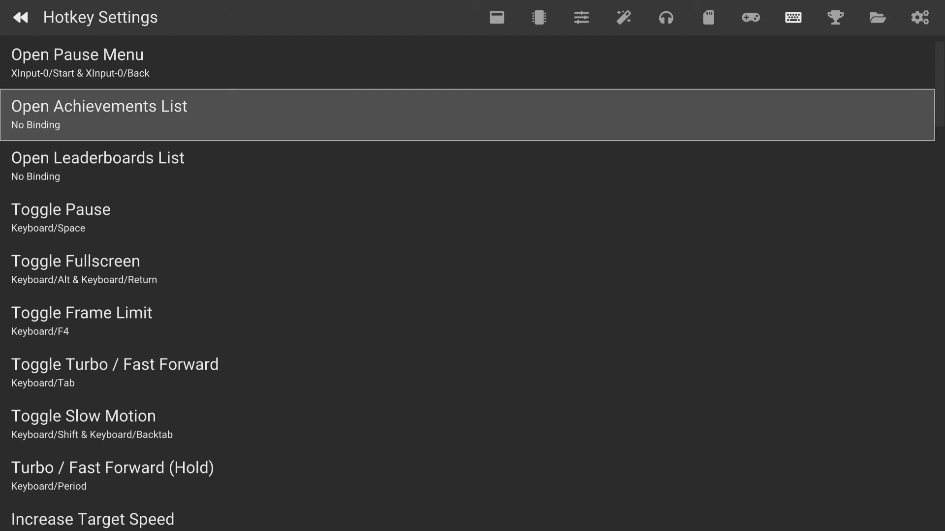
Rebind Open Pause Menu to the LeftShoulder, RightShoulder and RightTrigger combination, and return to the hotkey settings
key("Return")
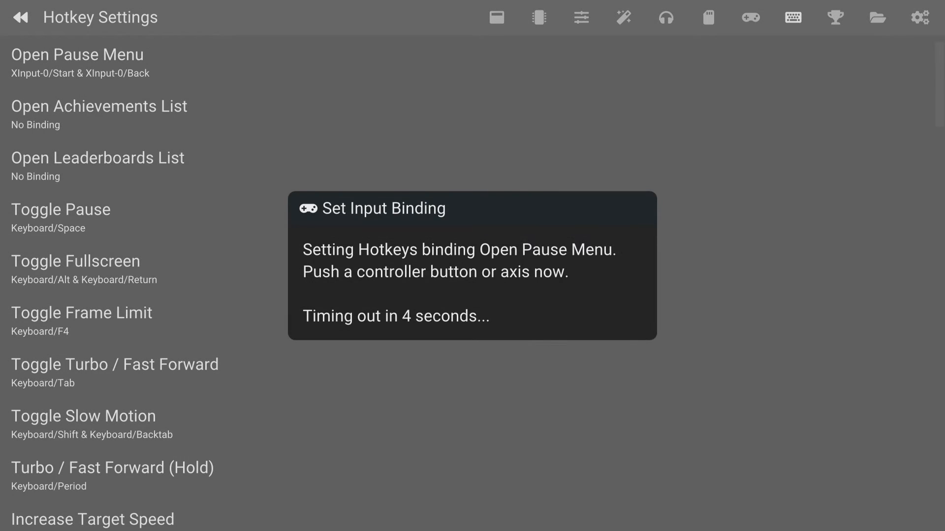
key("Left")
key("Right")
key("Right")
key("Right")
key("Right")
key("Right")
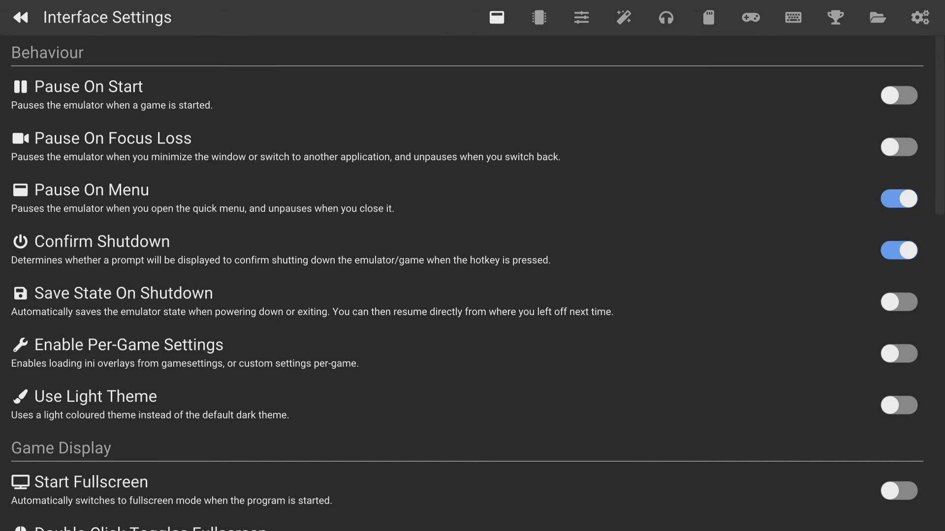
key("Left")
key("Left")
key("Left")
key("Left")
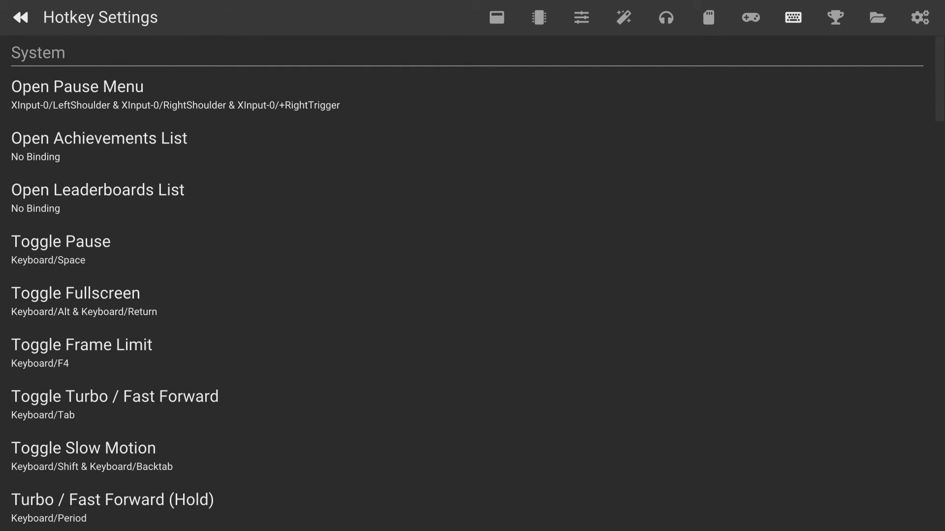
Restore the Open Pause Menu hotkey binding to the controller's Start and Back combination
key("Down")
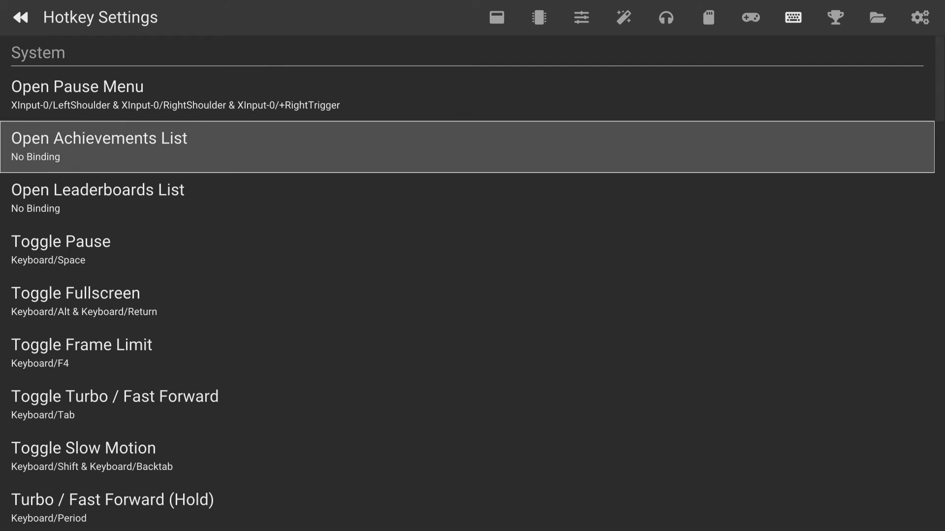
key("Up")
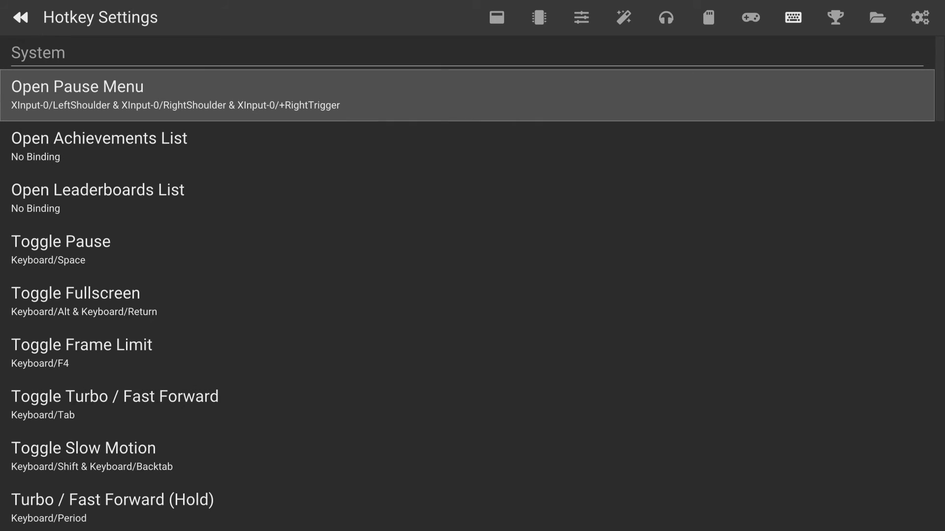
key("Return")
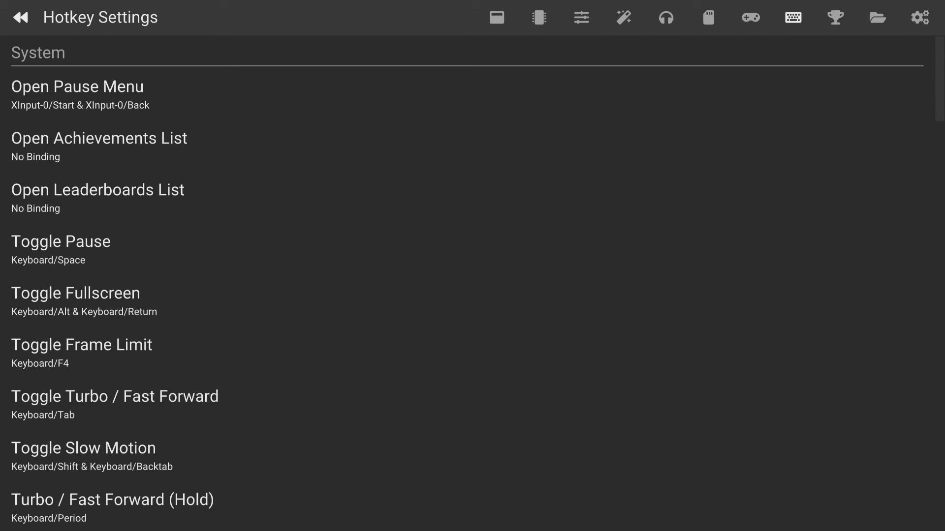
Leave the hotkey settings, start the BIOS without a disc, and view the contents of Memory Card (PS2)/1 in the Browser
key("Escape")
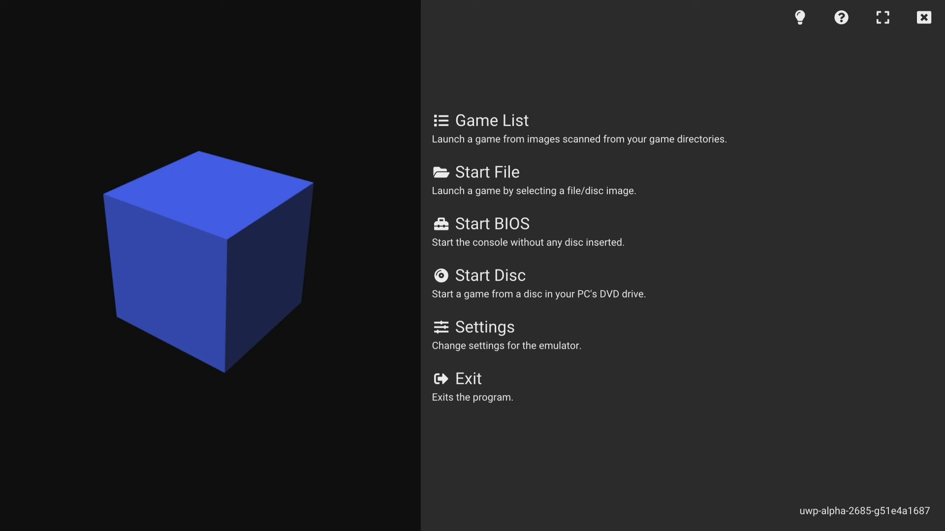
key("Down")
key("Down")
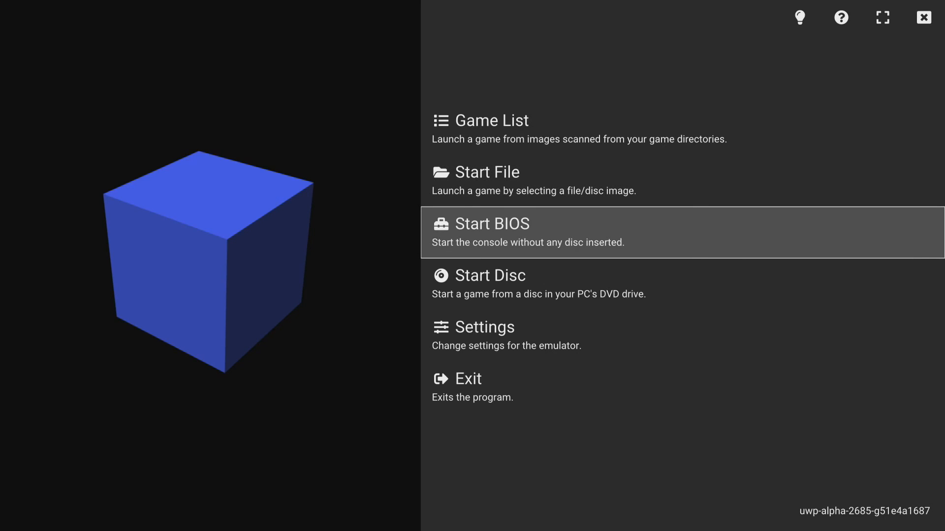
key("Return")
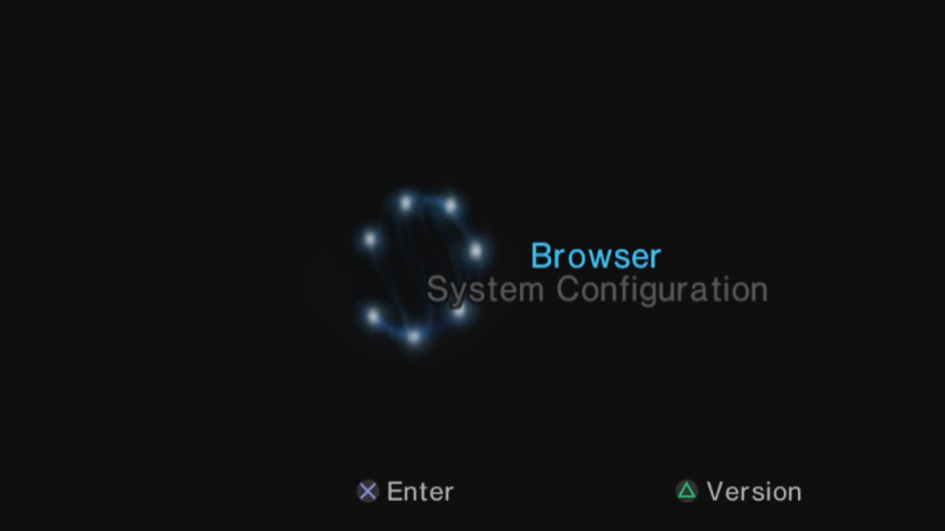
key("Return")
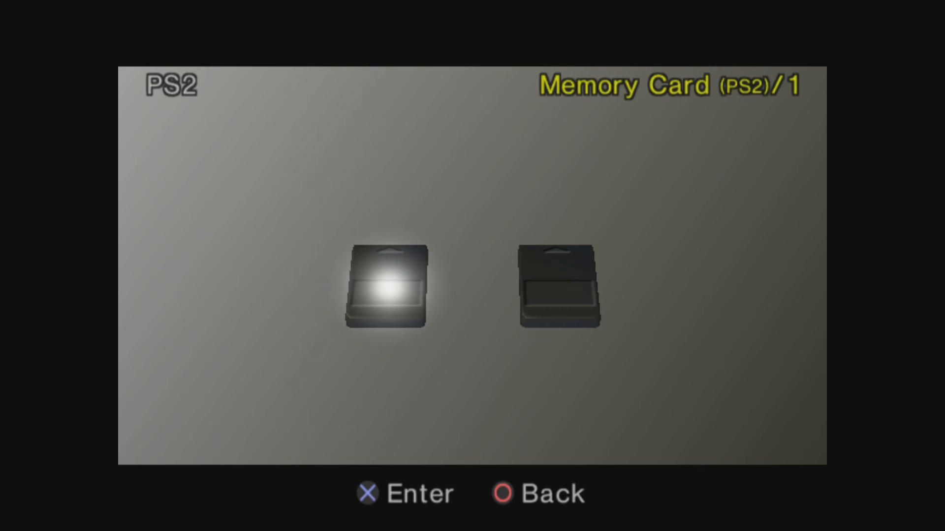
key("Return")
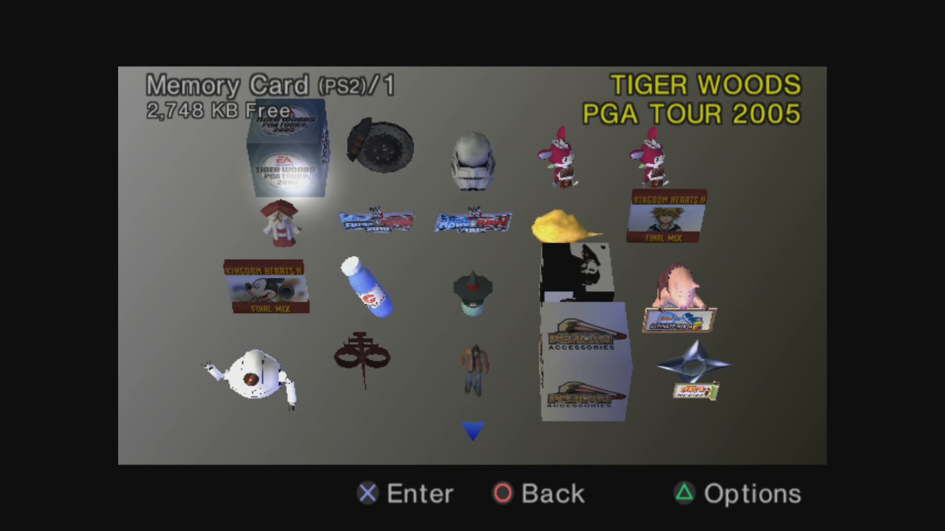
Pause the running BIOS session and close it to return to the emulator's main menu
key("Escape")
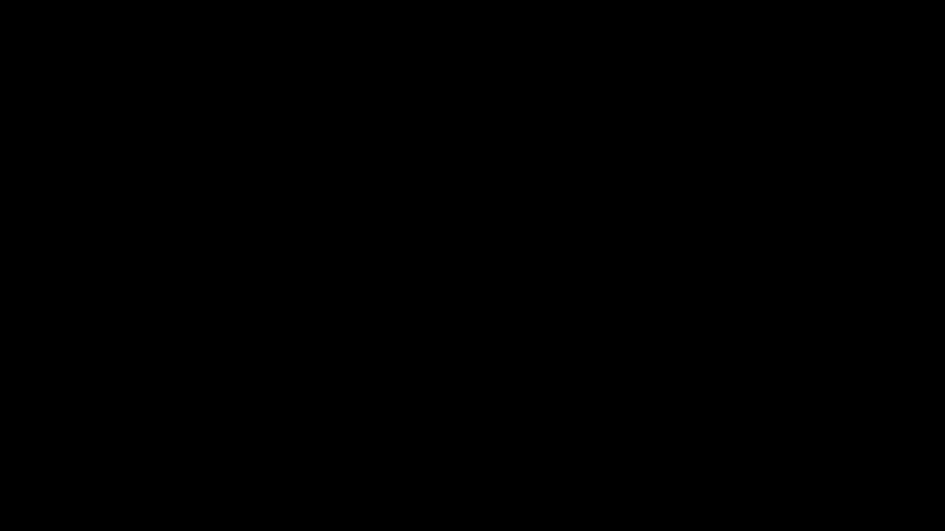
key("Up")
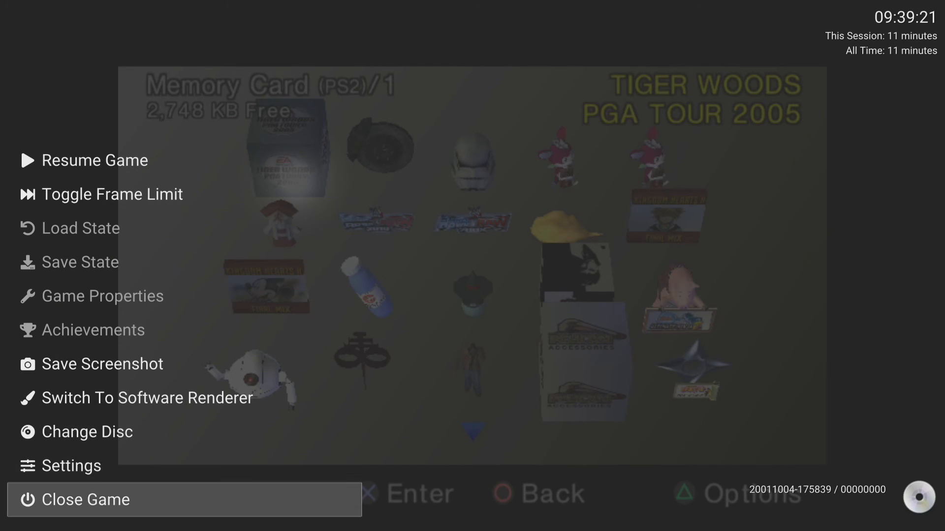
key("Return")
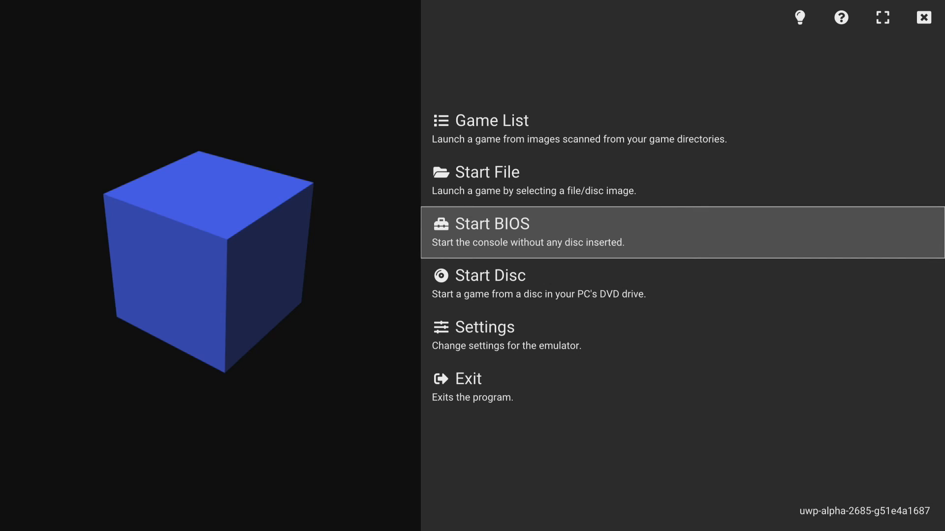
Set the display Aspect Ratio to 16:9 in the emulator's graphics settings
key("Down")
key("Down")
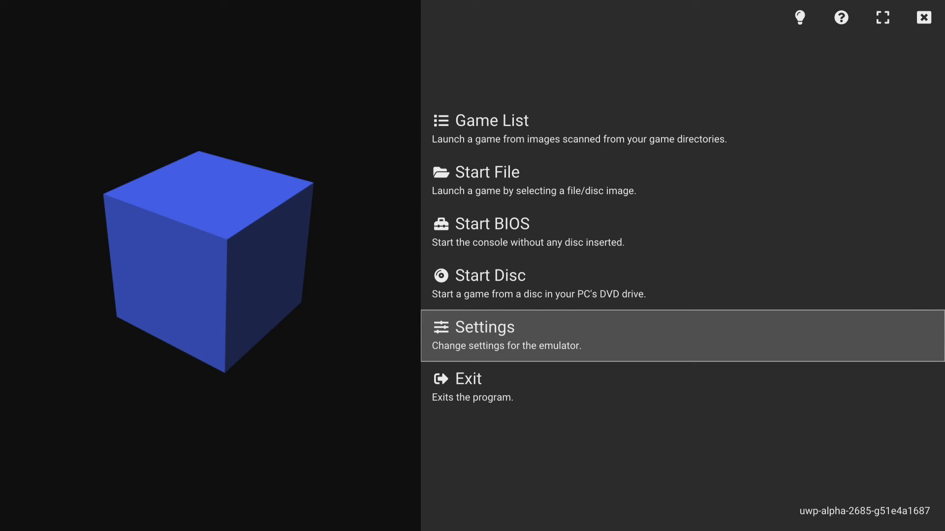
key("Return")
key("Right")
key("Right")
key("Right")
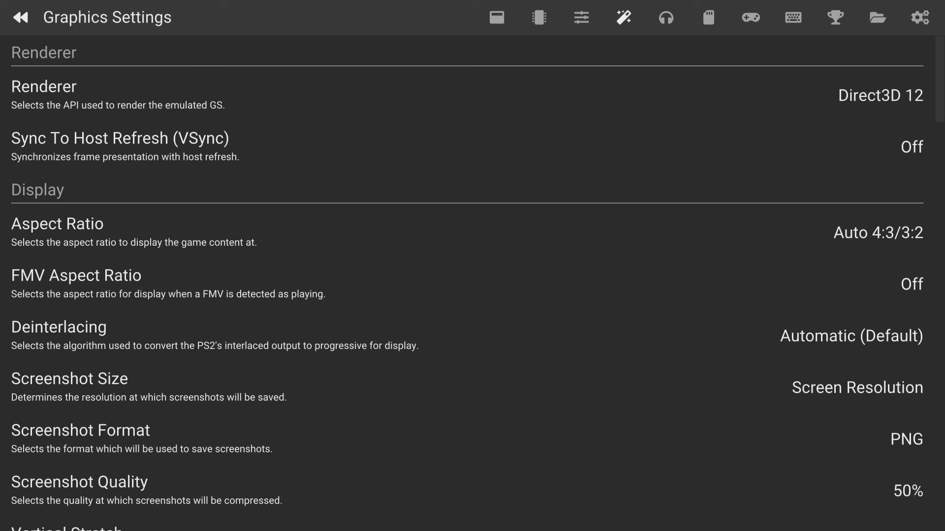
key("Down")
key("Down")
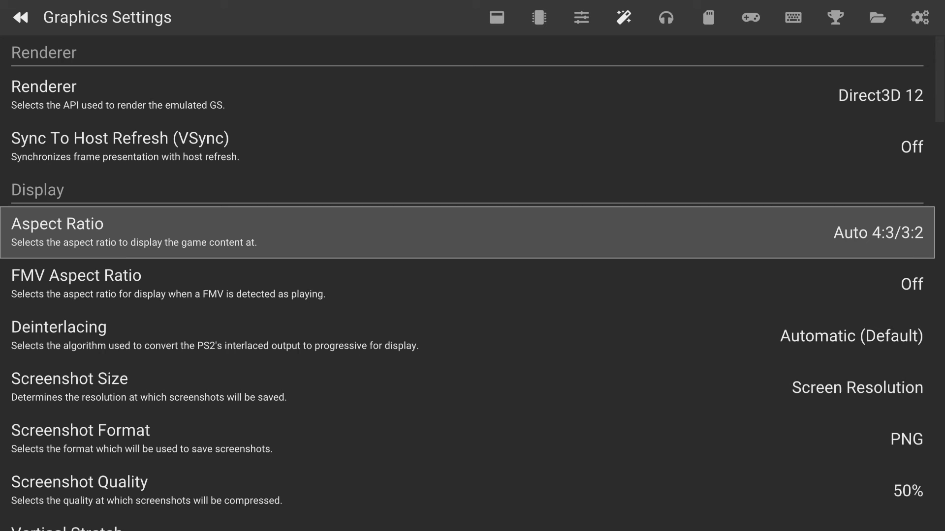
key("Return")
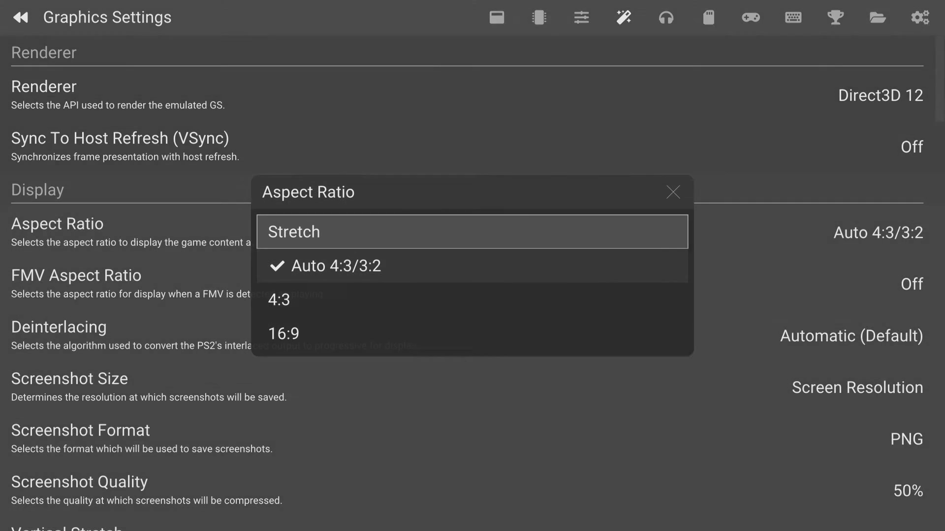
key("Down")
key("Down")
key("Down")
key("Return")
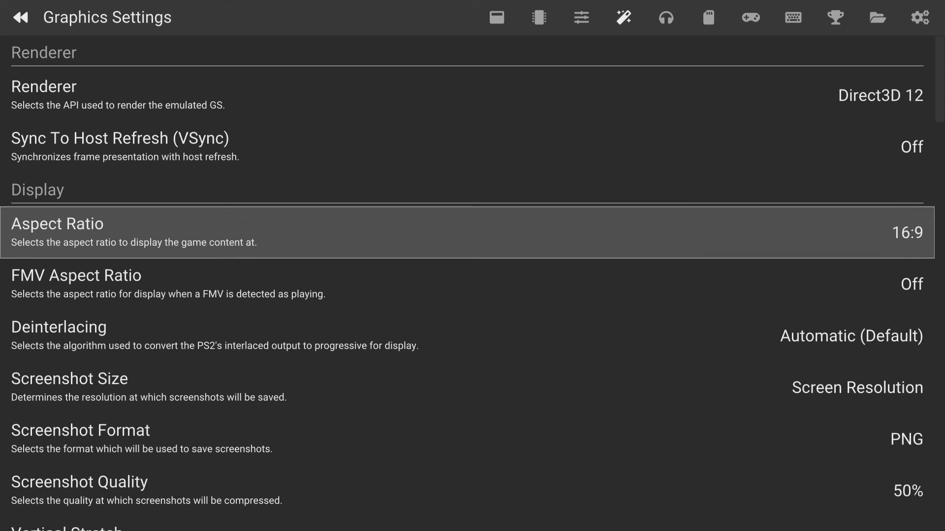
Examine the Internal Resolution upscaling options under Rendering, comparing the 4x, 5x and 6x Native choices
key("Down")
key("Down")
key("Down")
key("Down")
key("Down")
key("Down")
key("Down")
key("Down")
key("Down")
key("Down")
key("Down")
key("Down")
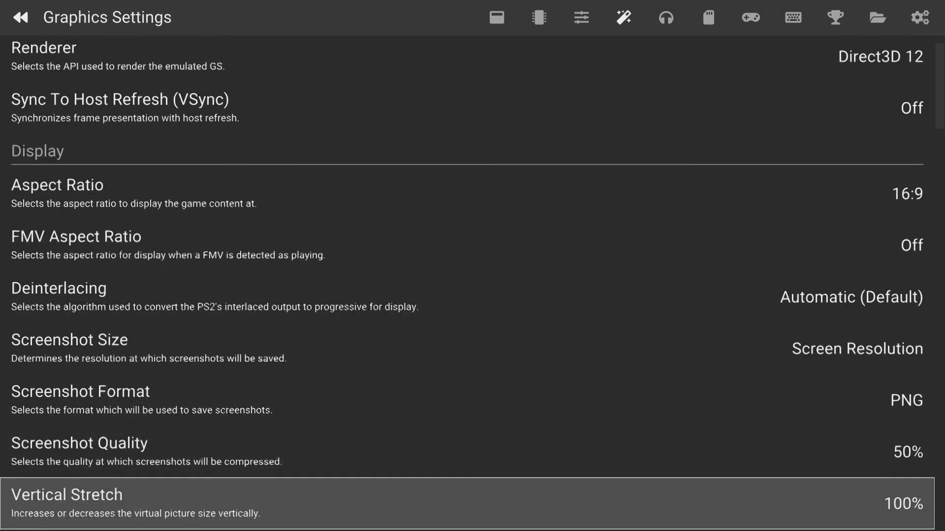
key("Down")
key("Down")
key("Down")
key("Down")
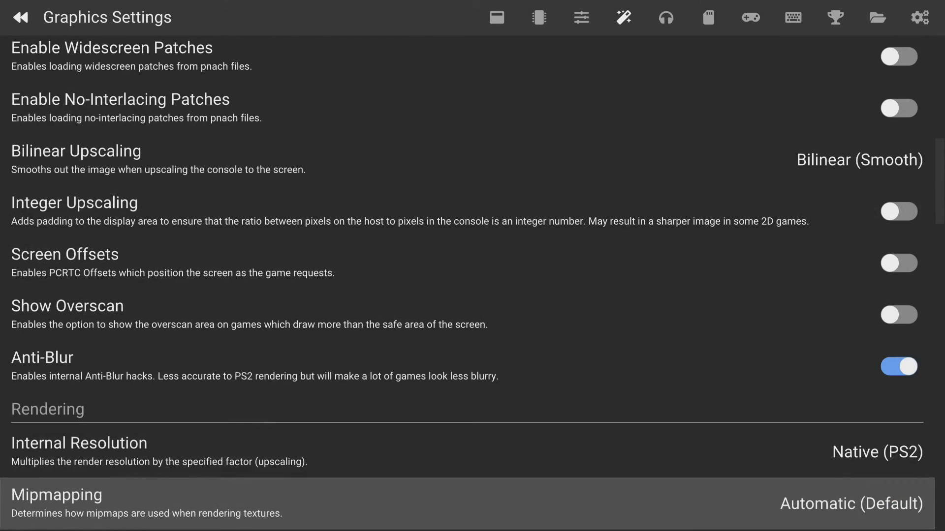
key("Up")
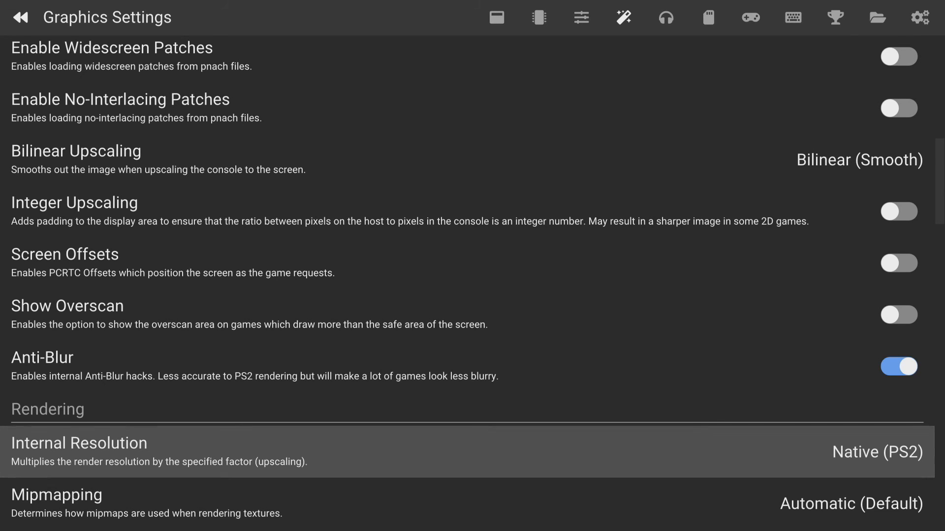
key("Return")
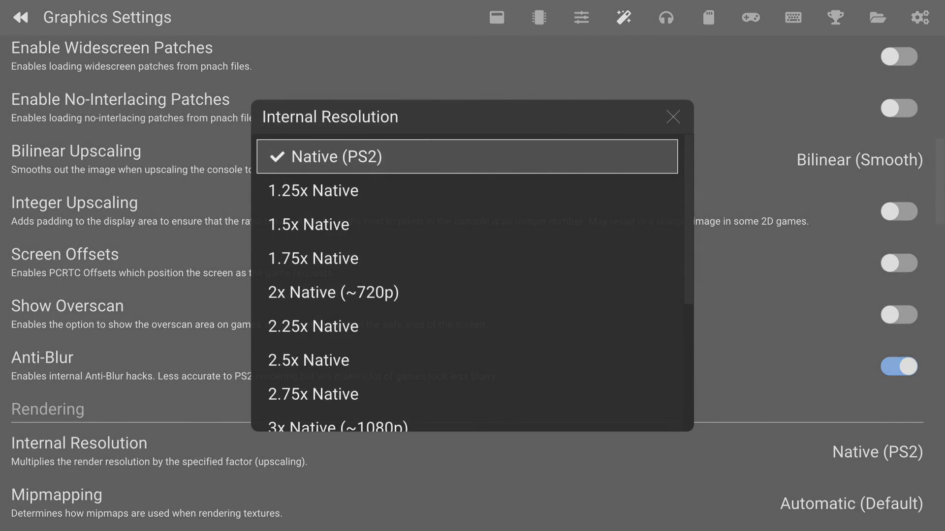
key("Down")
key("Down")
key("Down")
key("Down")
key("Down")
key("Down")
key("Down")
key("Down")
key("Down")
key("Down")
key("Down")
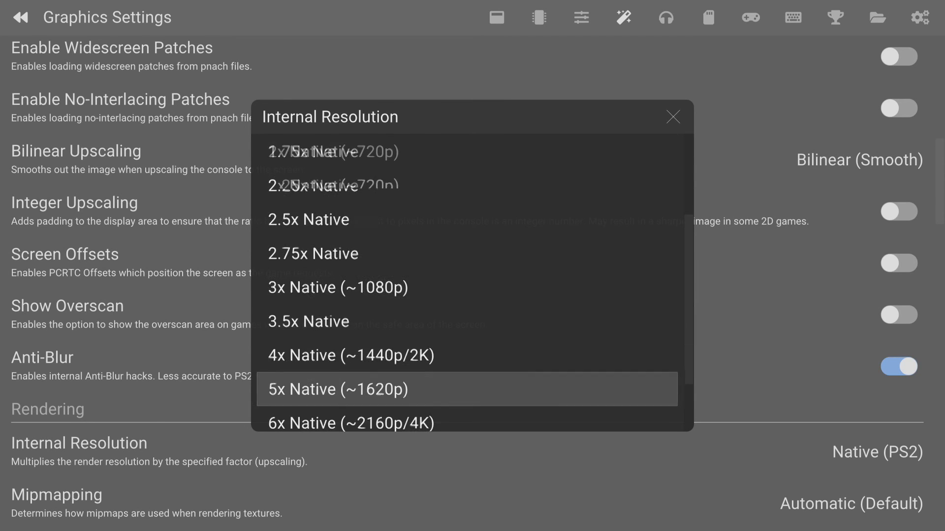
key("Up")
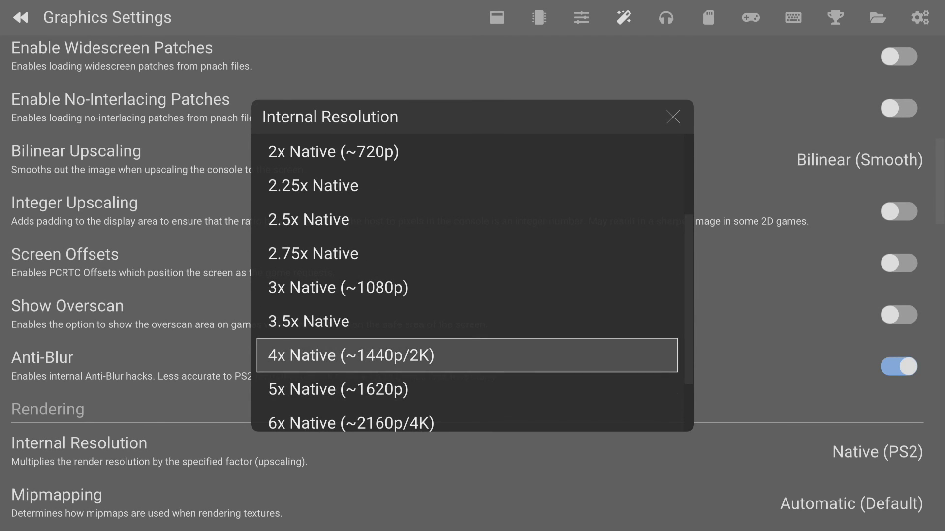
key("Down")
key("Down")
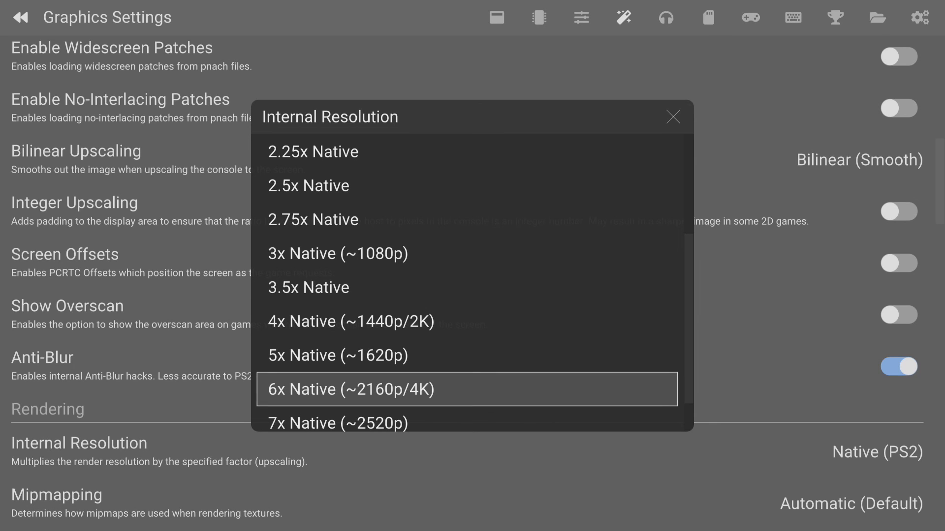
key("Up")
key("Up")
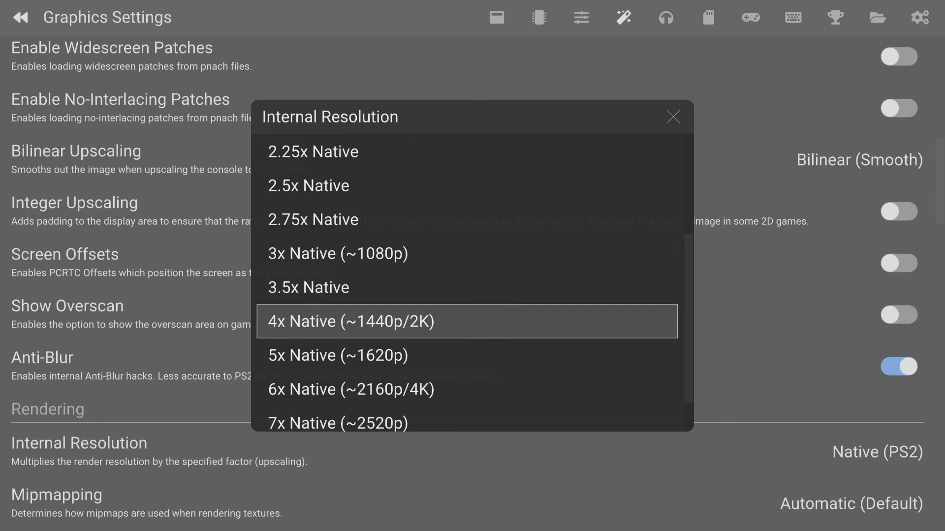
key("Up")
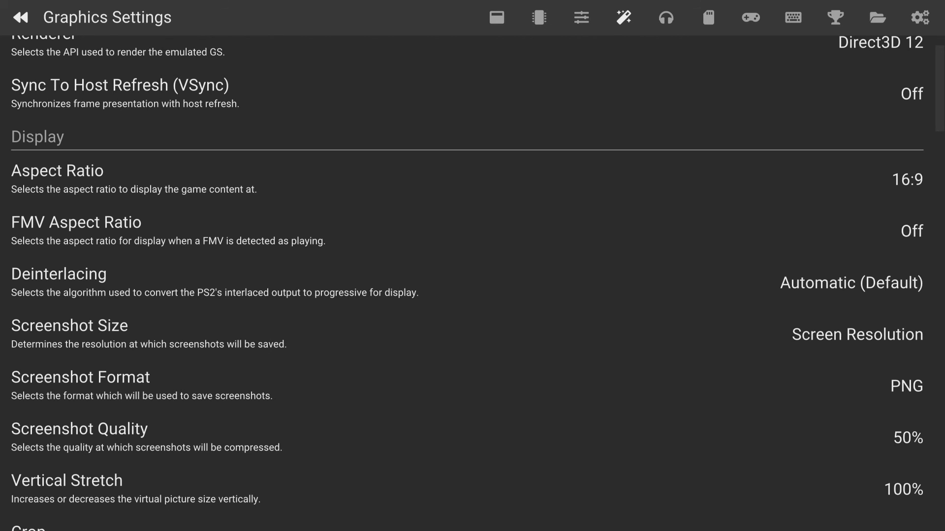
In the controller settings, set the Controller Port 2 type to DualShock 2
key("Right")
key("Right")
key("Right")
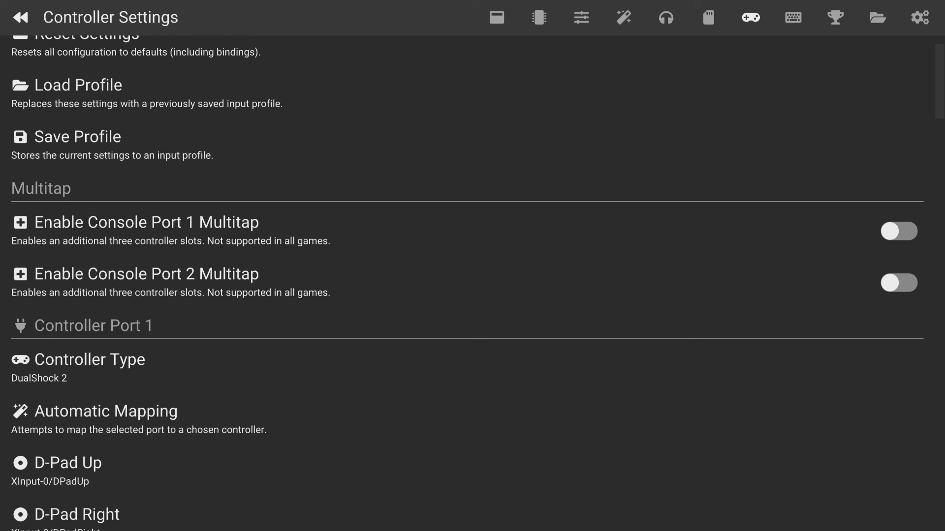
key("Down")
key("Down")
key("Down")
key("Down")
key("Down")
key("Down")
key("Down")
key("Down")
key("Down")
key("Down")
key("Down")
key("Down")
key("Down")
key("Down")
key("Down")
key("Down")
key("Down")
key("Down")
key("Down")
key("Down")
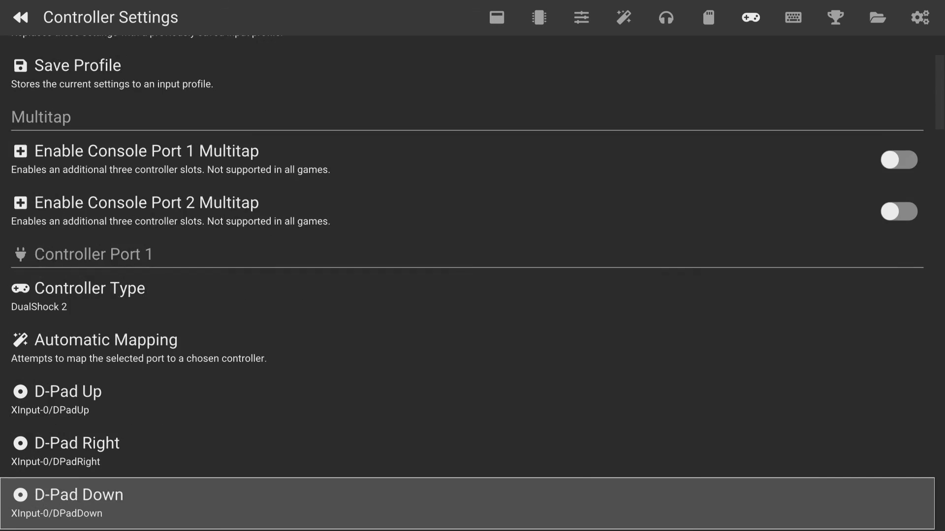
key("Down")
key("Down")
key("Down")
key("Down")
key("Down")
key("Down")
key("Down")
key("Down")
key("Down")
key("Down")
key("Down")
key("Down")
key("Down")
key("Down")
key("Down")
key("Down")
key("Down")
key("Down")
key("Down")
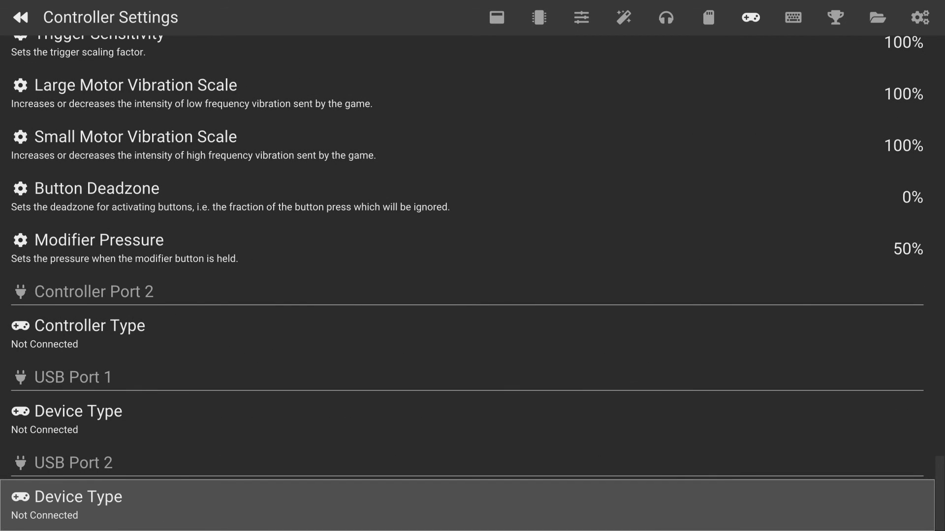
key("Up")
key("Up")
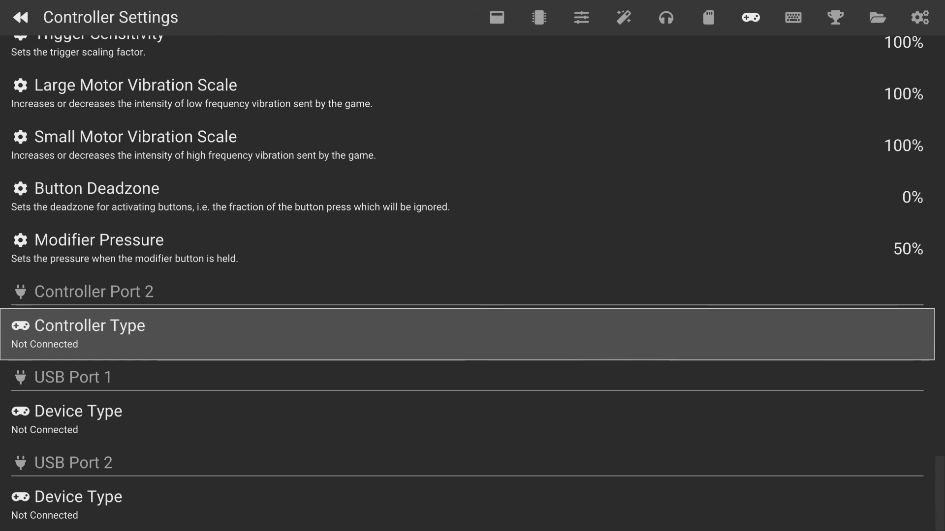
key("Return")
key("Down")
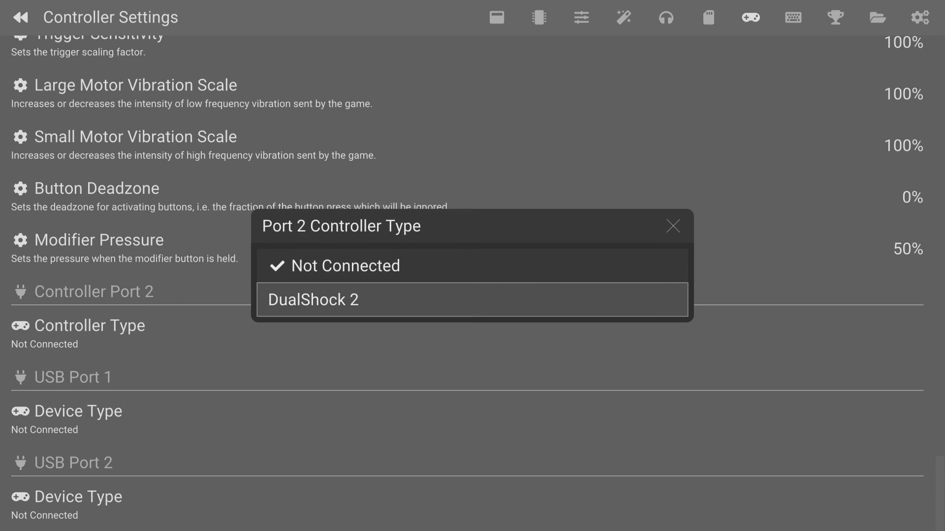
key("Return")
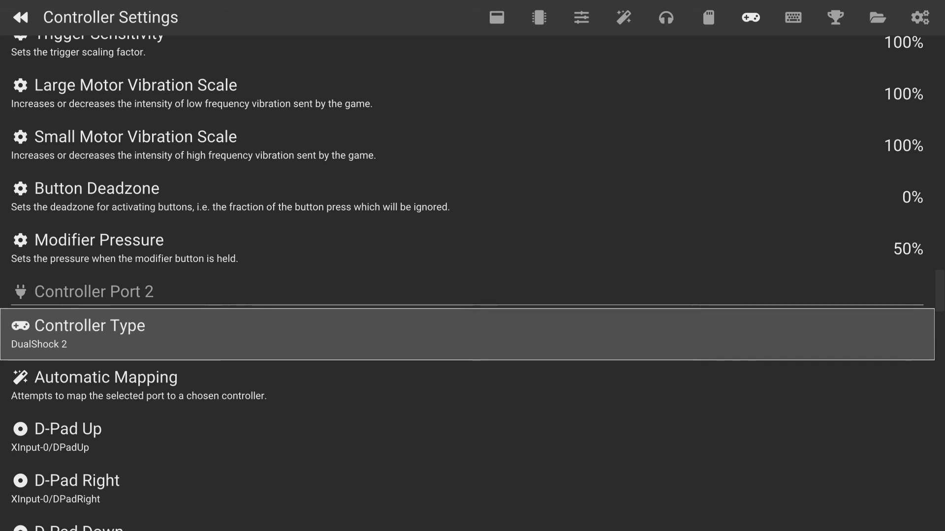
Run Automatic Mapping for Controller Port 2 with XInput Controller 0 as the device
key("Down")
key("Return")
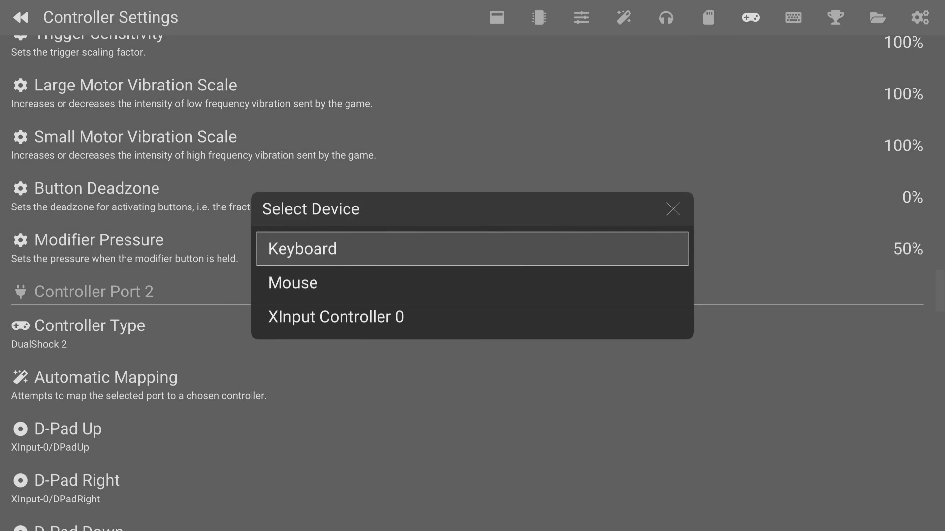
key("Down")
key("Down")
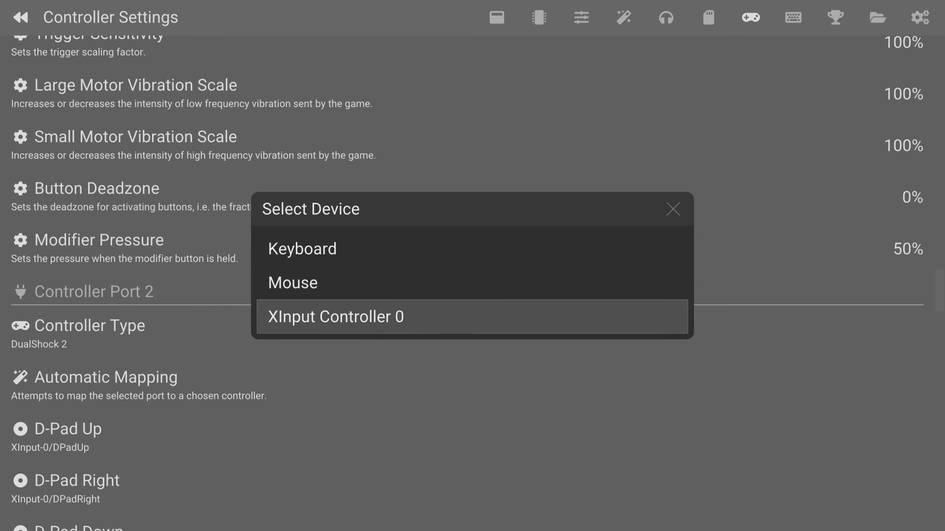
key("Return")
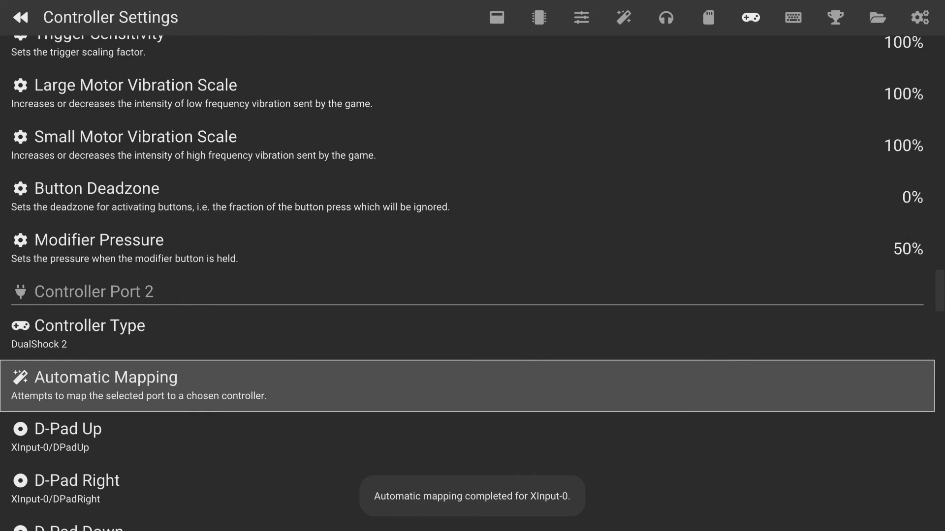